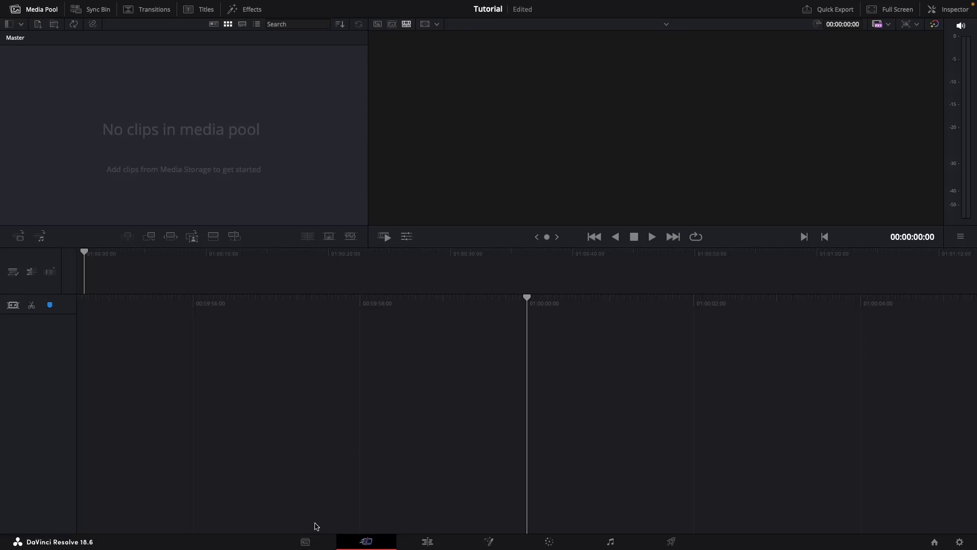
Import the A-roll, B-roll and Audio 2 files into the media pool, then show the Video Clips smart bin.
click(308, 539)
right_click(460, 387)
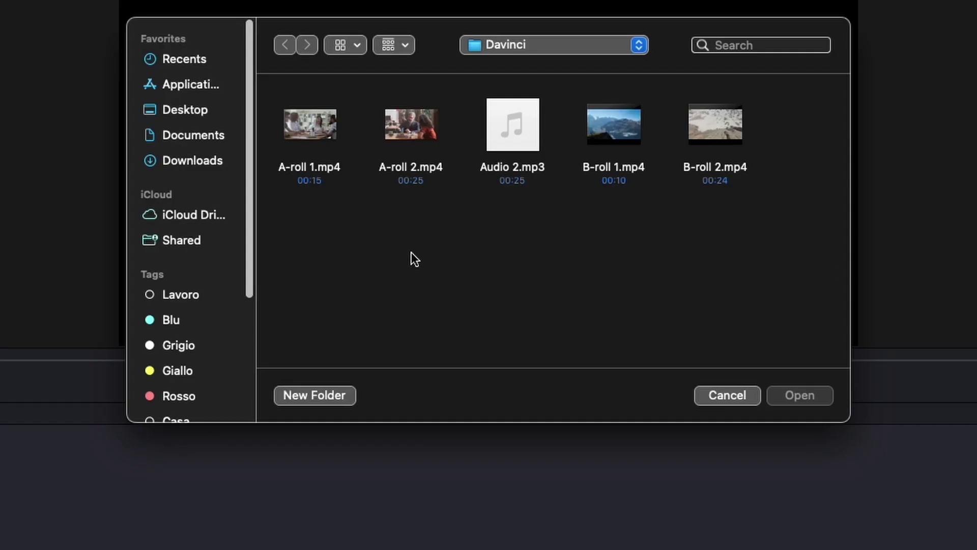
drag(416, 224, 303, 153)
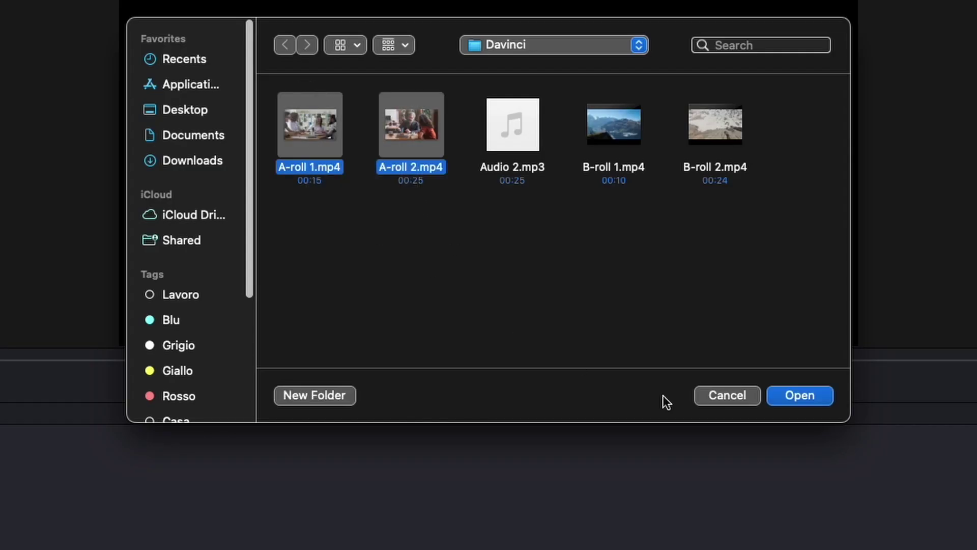
click(789, 397)
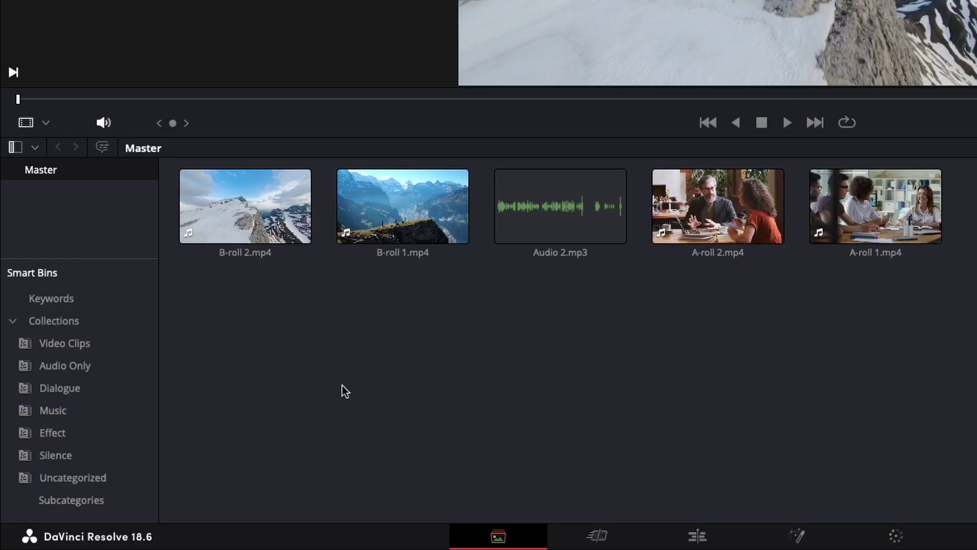
click(46, 343)
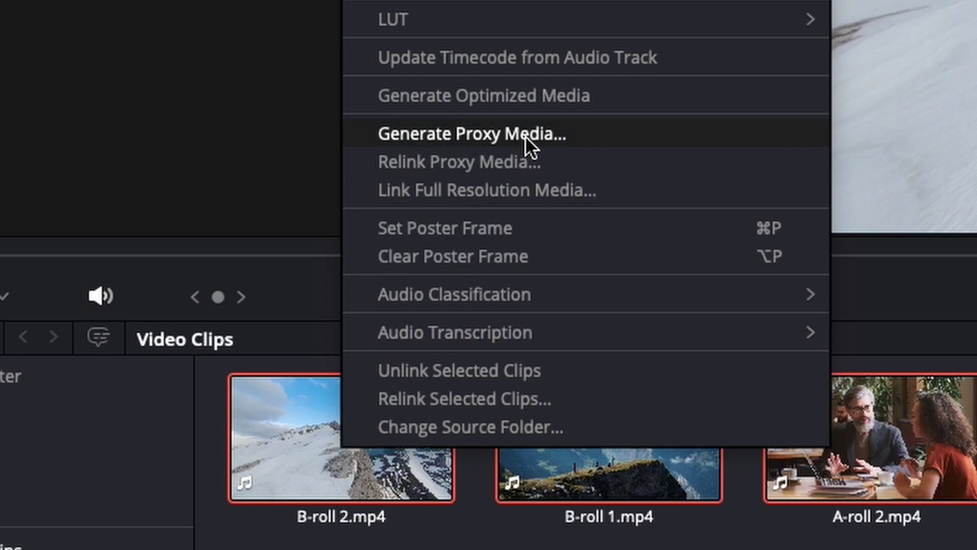
Generate proxy media for the four clips in the Video Clips smart bin.
click(526, 136)
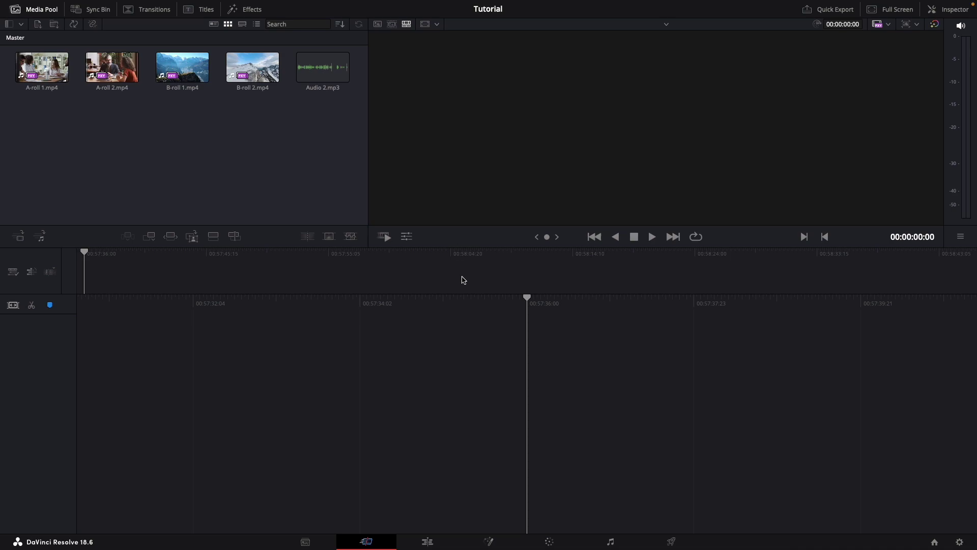
Drop A-roll 1.mp4 onto a new Timeline 1 and scrub the playhead back to about four seconds.
drag(35, 67, 168, 269)
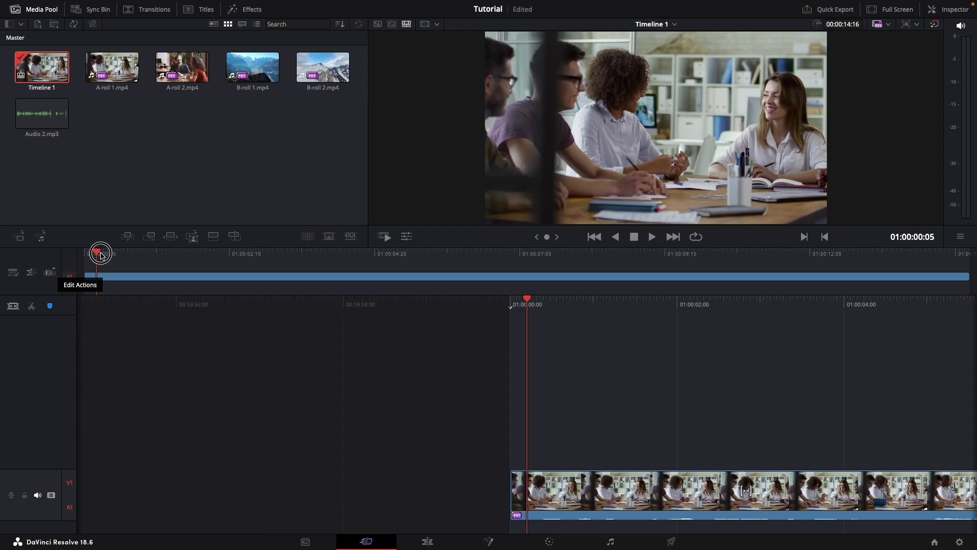
drag(99, 255, 683, 256)
click(417, 497)
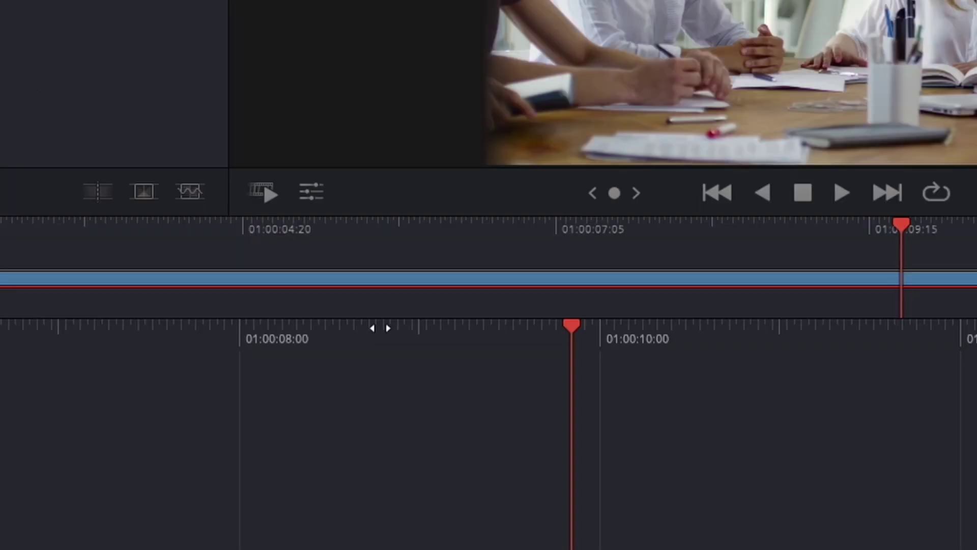
drag(380, 329, 976, 329)
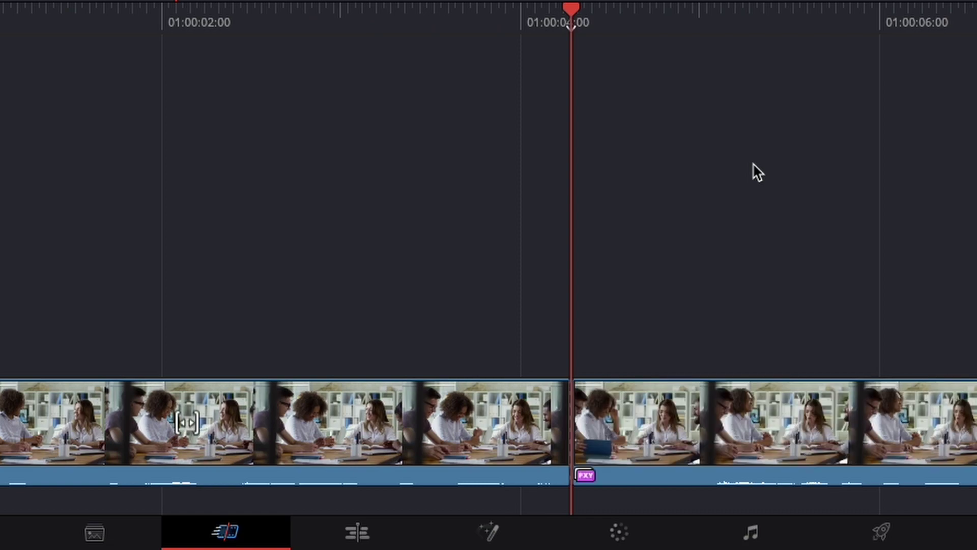
Split A-roll 1 at the playhead and ripple-delete the short section just before 01:00:04:00.
key(v)
key(space)
key(ctrl+b)
click(518, 410)
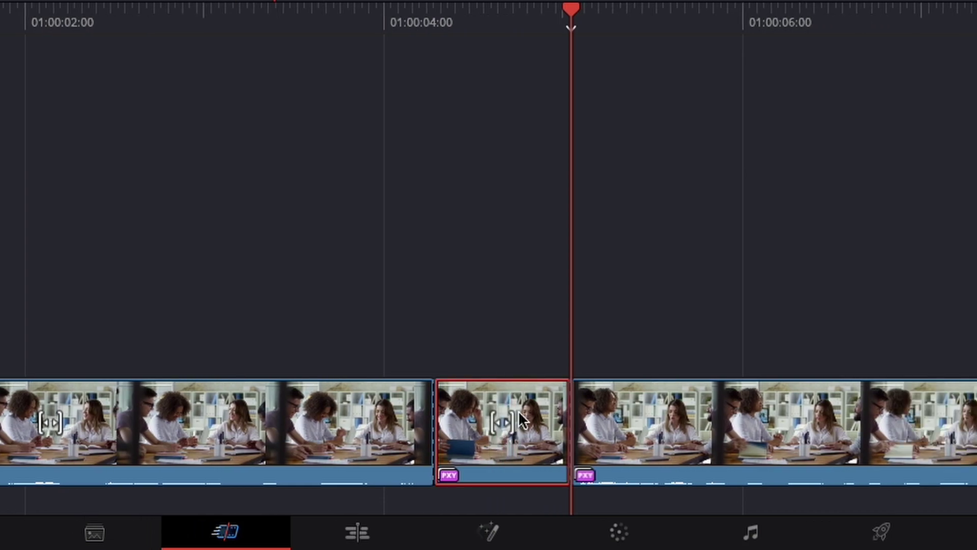
key(v)
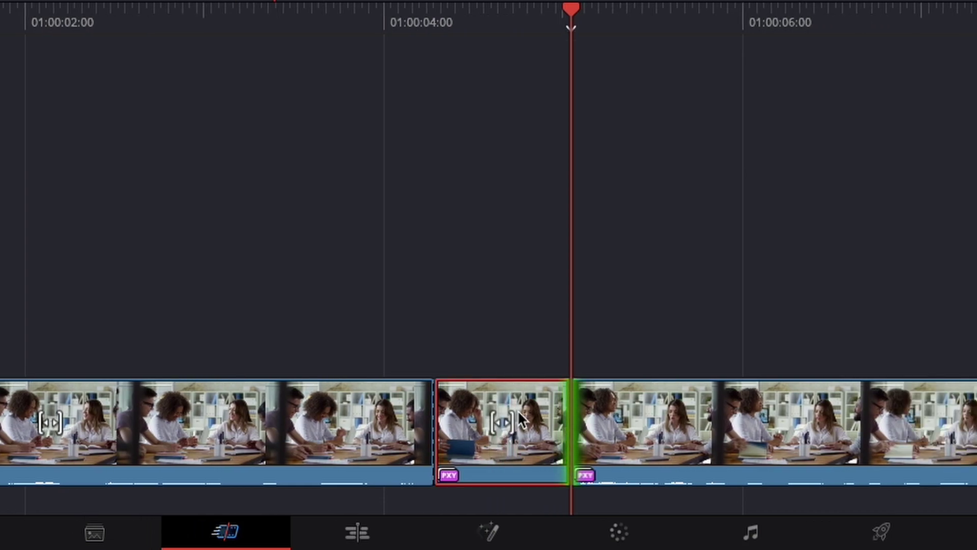
key(BackSpace)
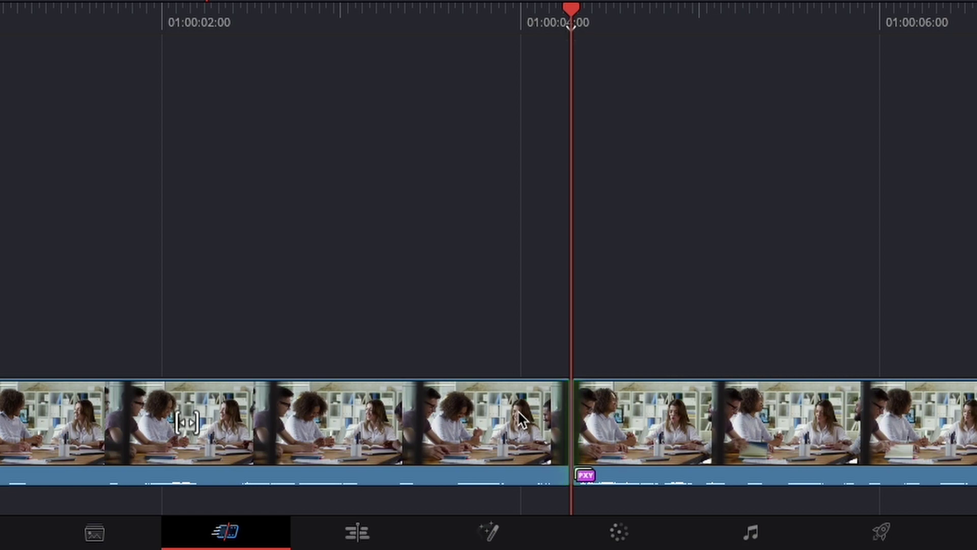
key(v)
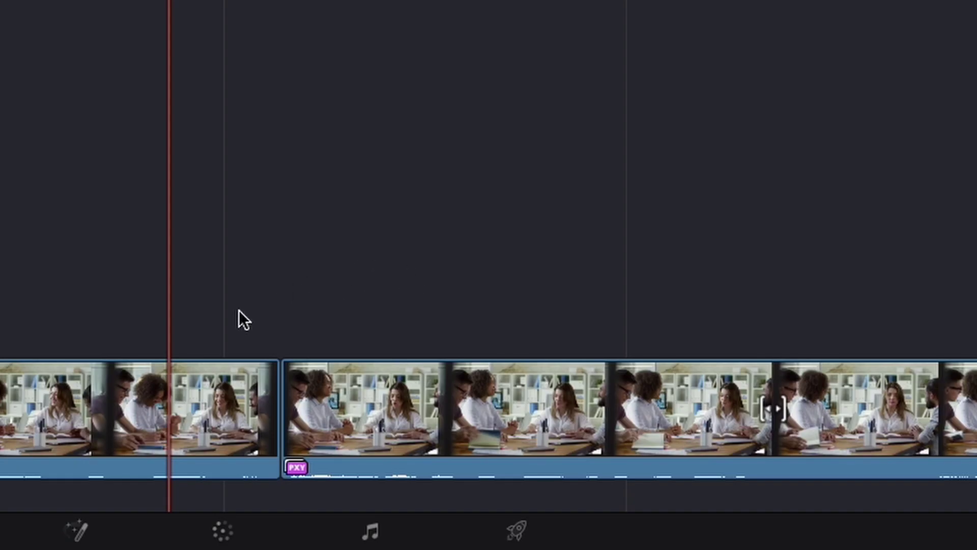
On the Edit page, select the cut between the A-roll 1 clips with A-roll 2.mp4 loaded as source.
click(569, 484)
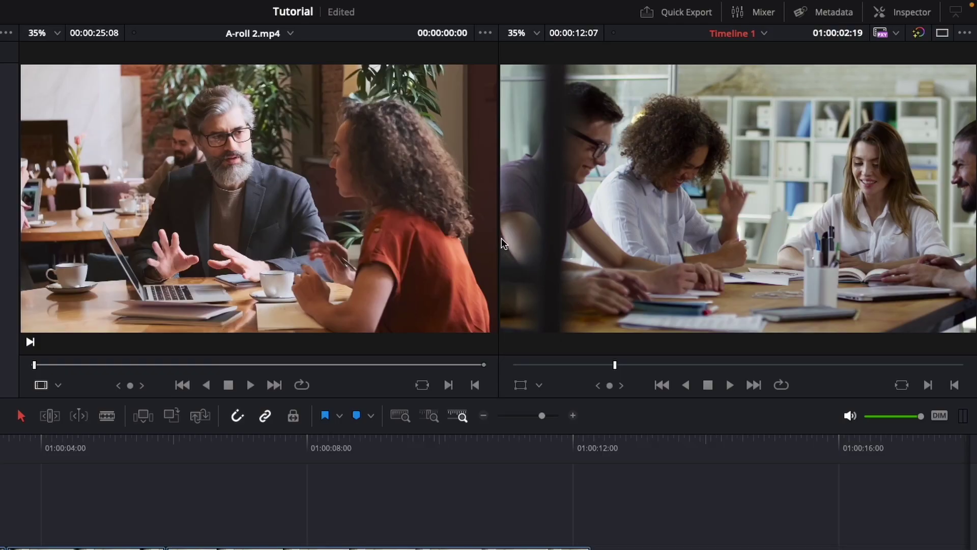
mouse_move(313, 184)
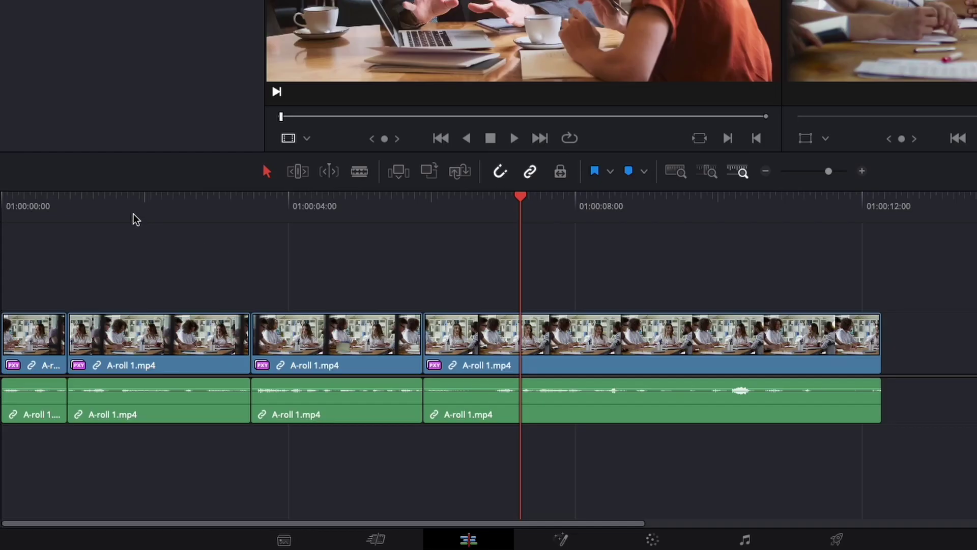
Blade A-roll 1 near eight seconds, delete the middle piece and remove the leftover gap.
drag(205, 328, 465, 341)
drag(526, 239, 586, 232)
key(ctrl+b)
click(632, 344)
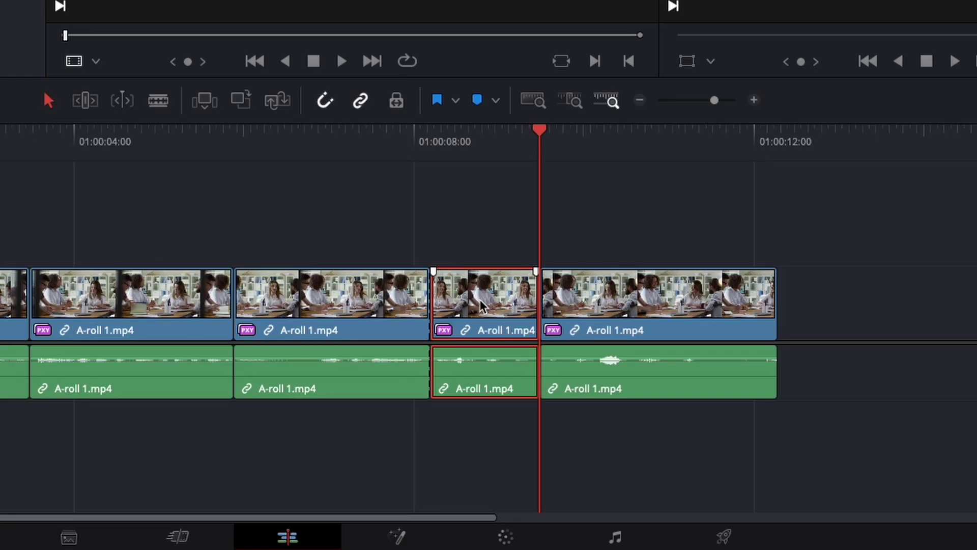
key(Delete)
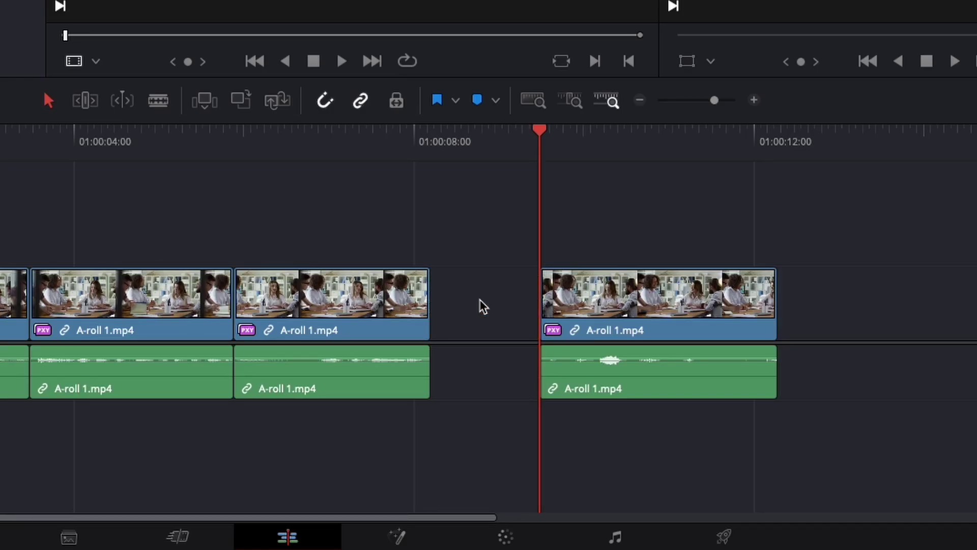
click(482, 306)
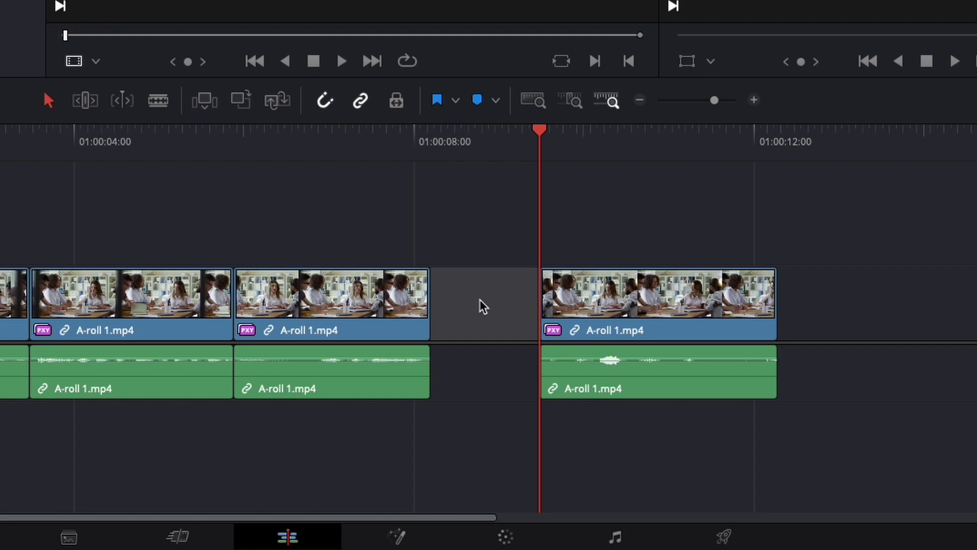
key(Delete)
Move the last clip up to V2 and back to the end of V1, shifting it later.
drag(616, 442, 0, 370)
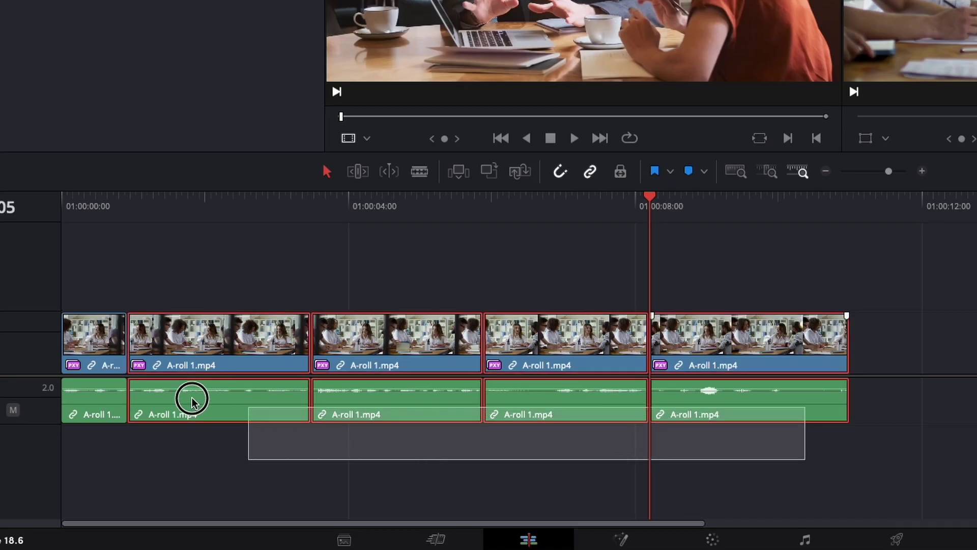
drag(182, 398, 60, 382)
drag(692, 355, 688, 286)
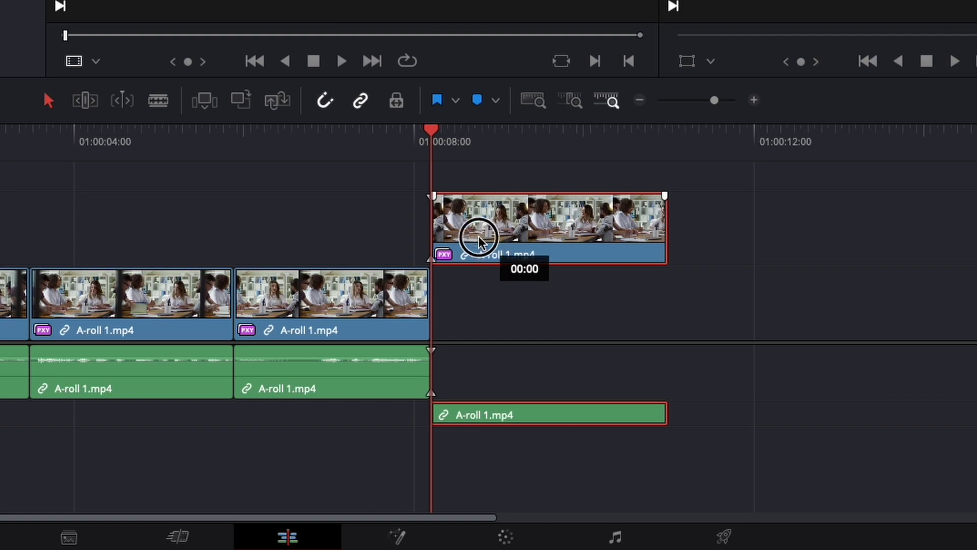
drag(475, 237, 458, 369)
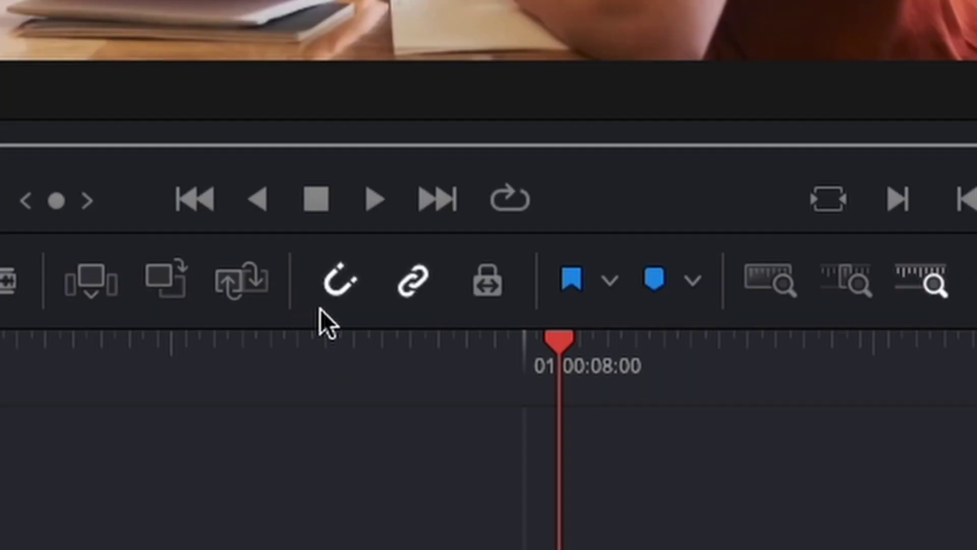
mouse_move(744, 359)
mouse_down()
mouse_move(800, 356)
mouse_move(749, 359)
mouse_up()
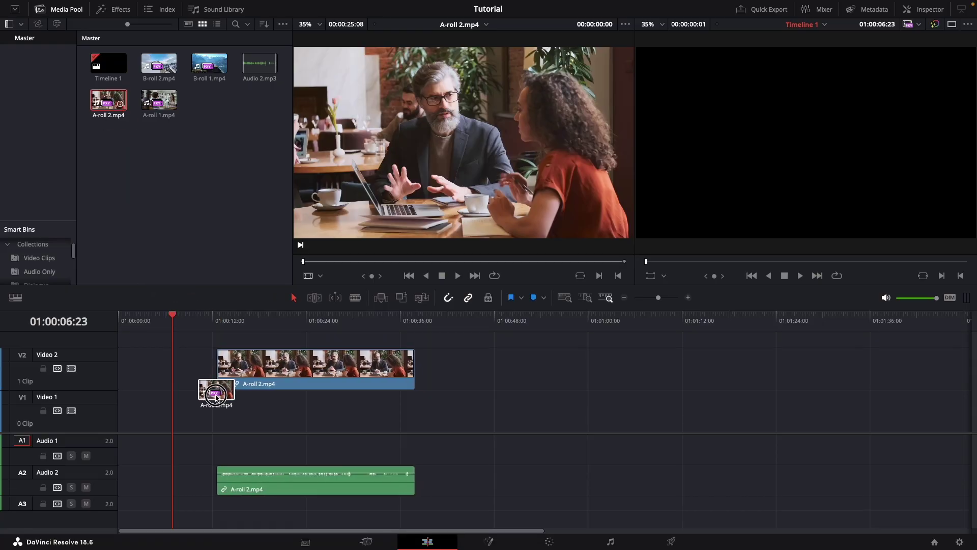
drag(264, 52, 224, 492)
drag(451, 488, 321, 409)
drag(308, 339, 313, 341)
right_click(320, 342)
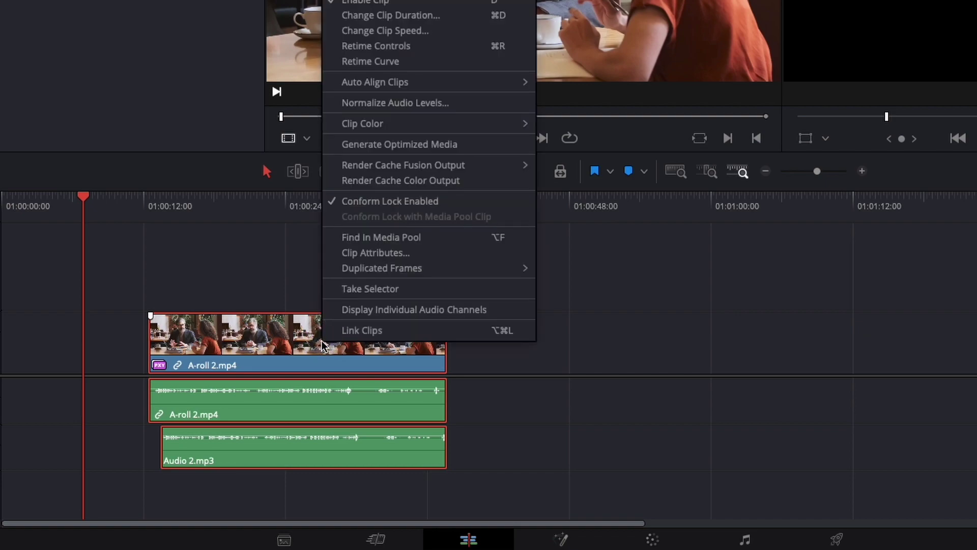
Auto-align A-roll 2 and Audio 2 by waveform and delete the camera audio.
mouse_move(420, 88)
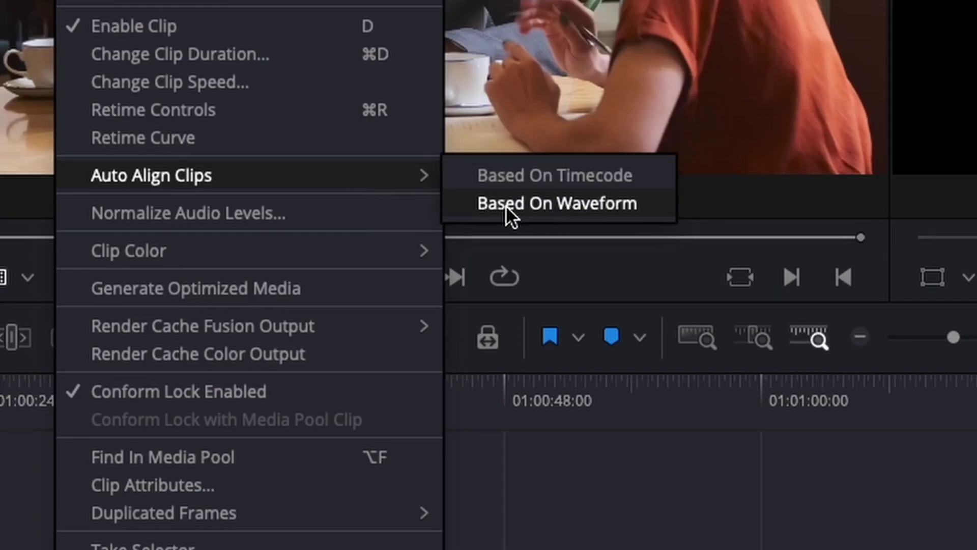
click(560, 205)
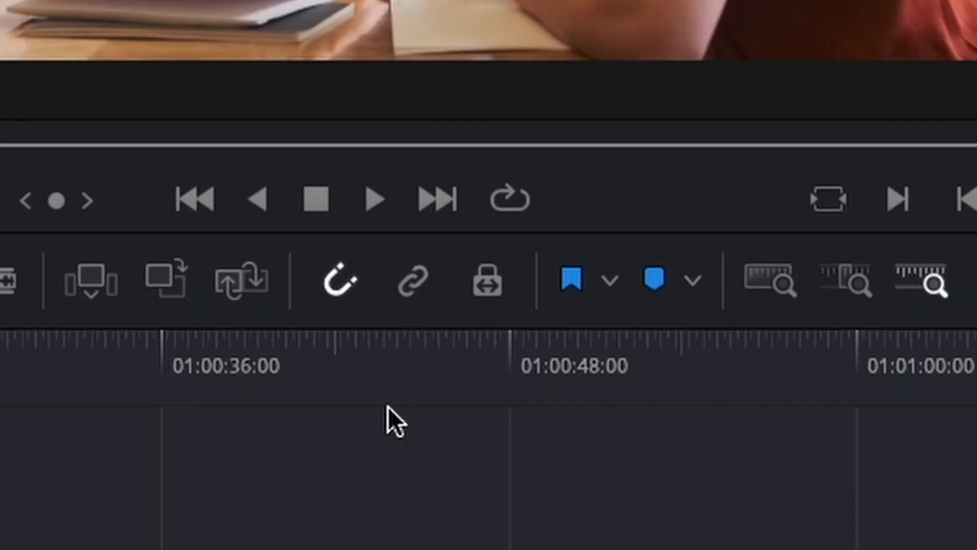
key(Delete)
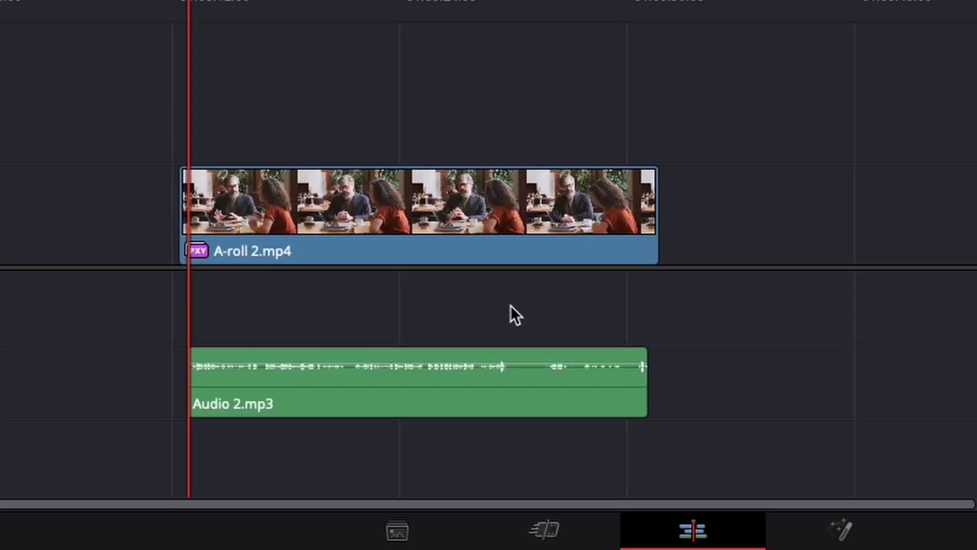
Move Audio 2.mp3 onto track A1 and link it with A-roll 2.mp4.
click(307, 393)
drag(308, 392, 311, 339)
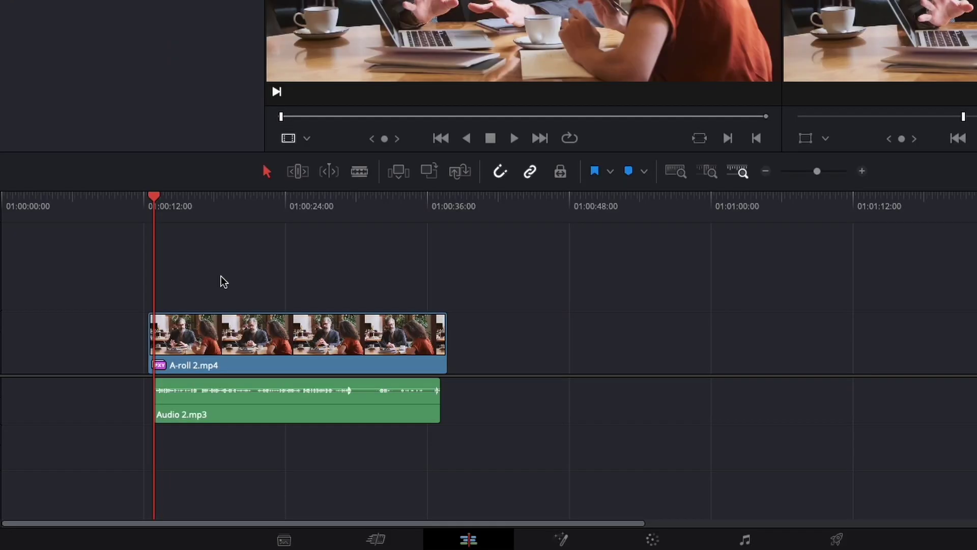
drag(295, 113, 502, 330)
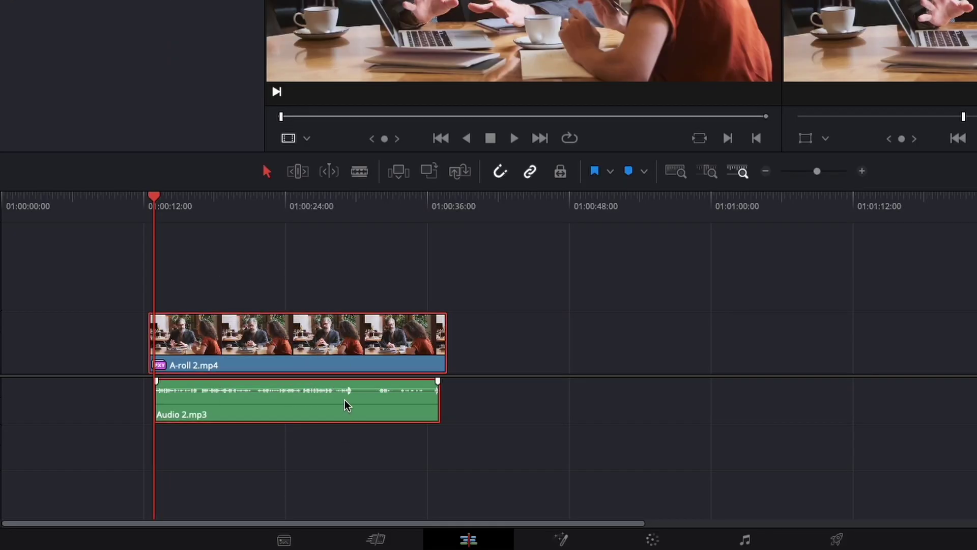
right_click(345, 399)
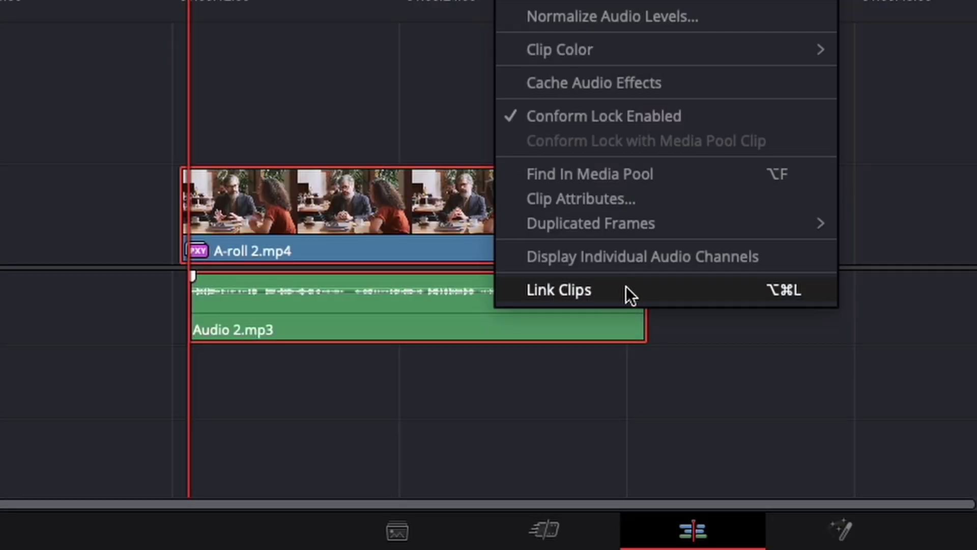
click(628, 289)
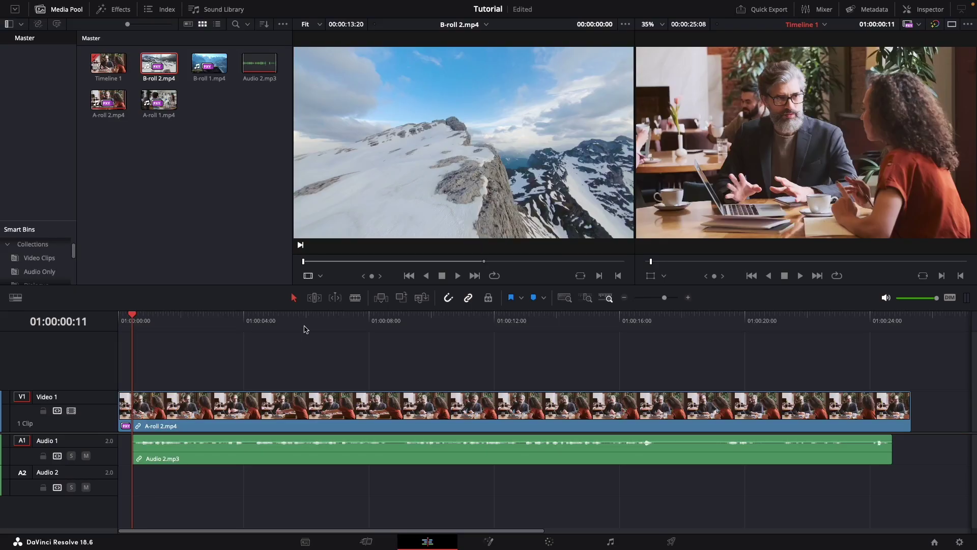
Place B-roll 2.mp4 on Video 2 above the A-roll and trim about 13 frames off its start.
drag(306, 329, 782, 319)
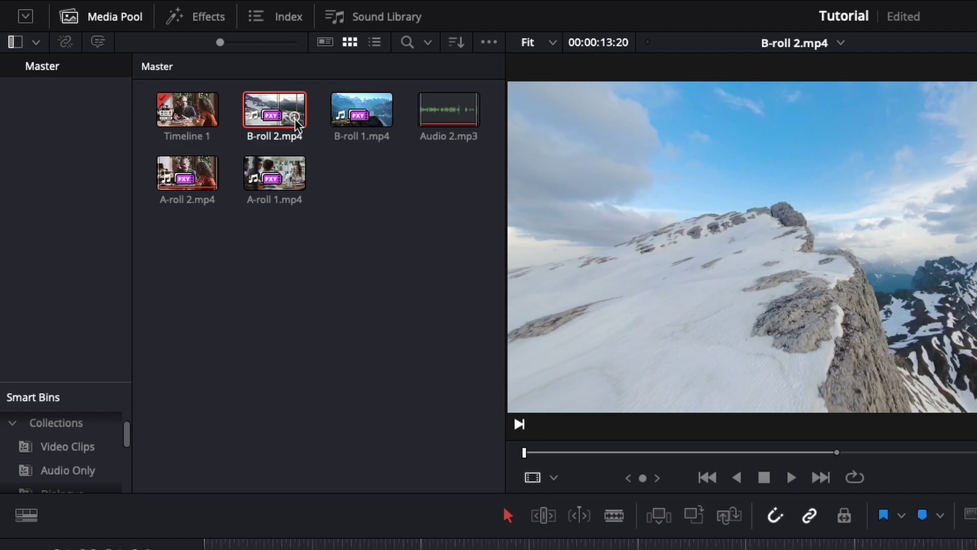
drag(162, 64, 305, 374)
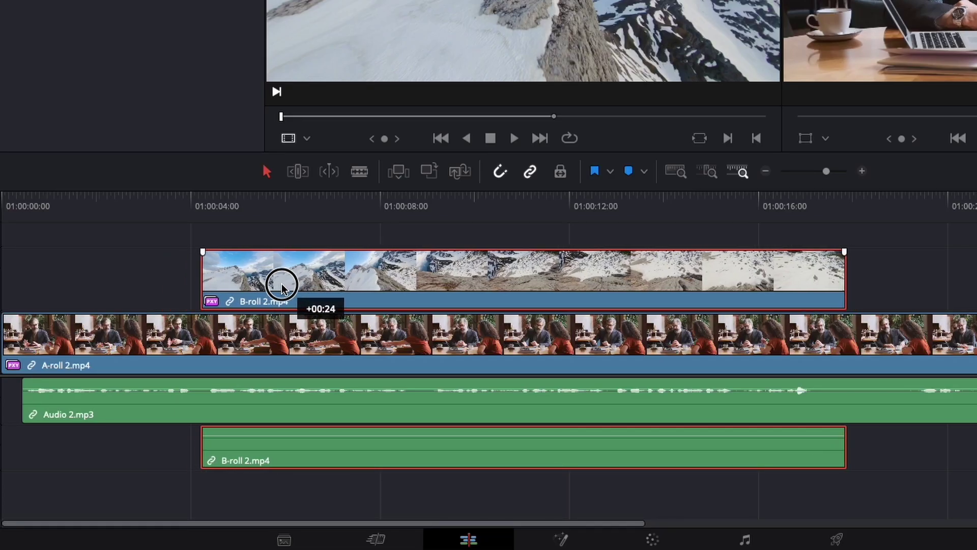
drag(282, 287, 281, 288)
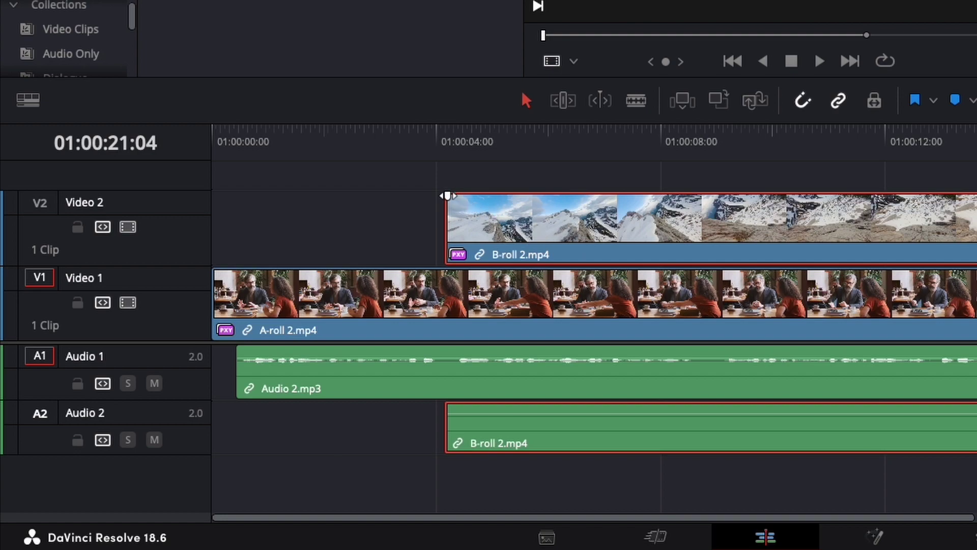
drag(447, 196, 480, 192)
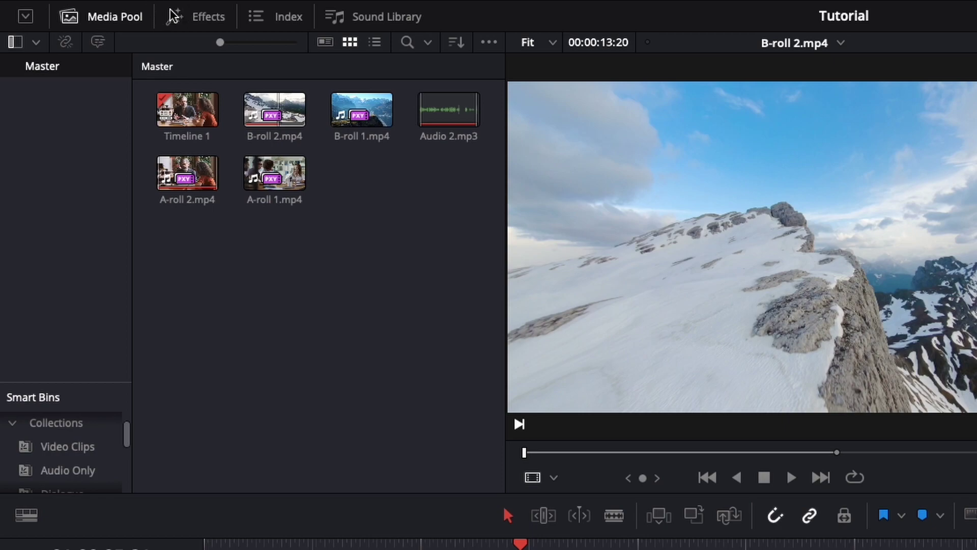
Apply a Push transition from Video Transitions to the edit and step through it frame by frame.
click(102, 9)
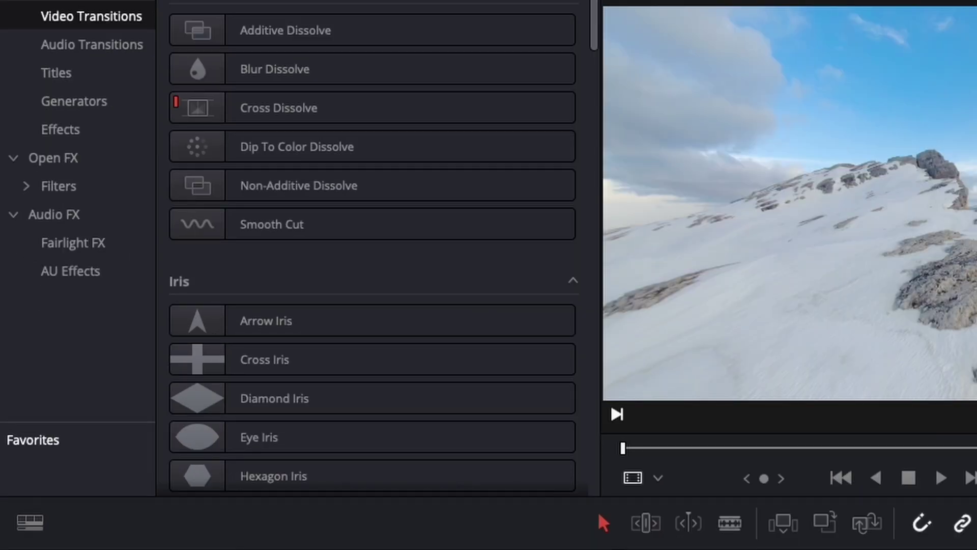
scroll(569, 247, down, 10)
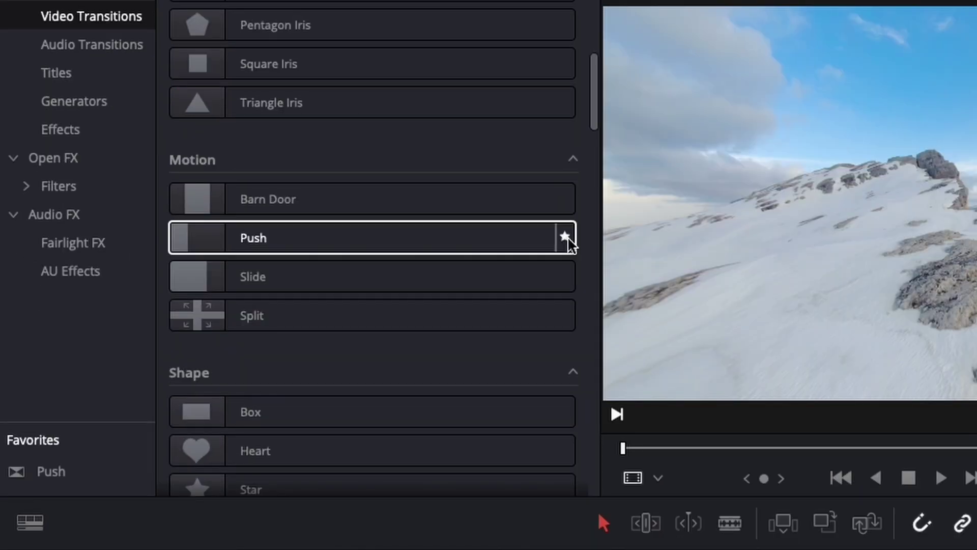
scroll(566, 247, down, 10)
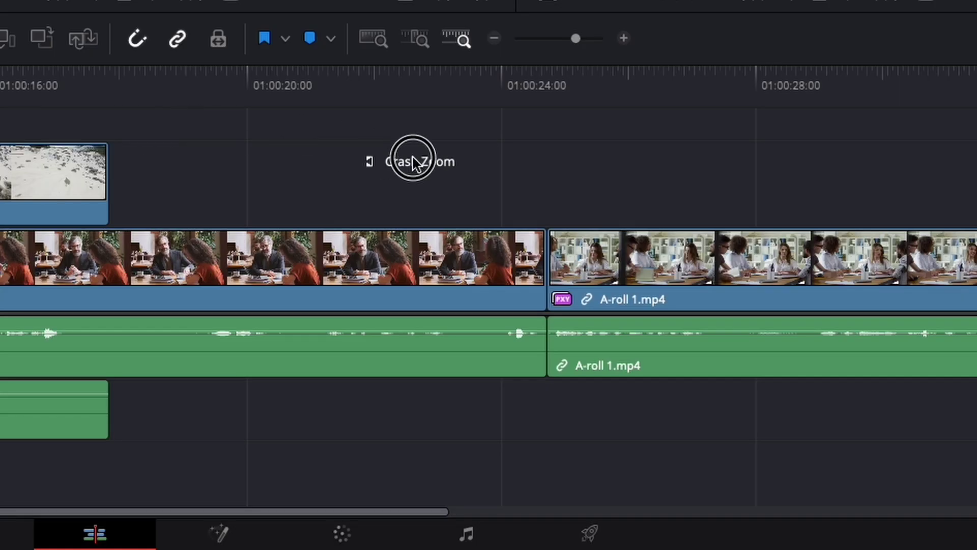
drag(413, 163, 548, 240)
drag(0, 148, 90, 181)
drag(496, 229, 496, 228)
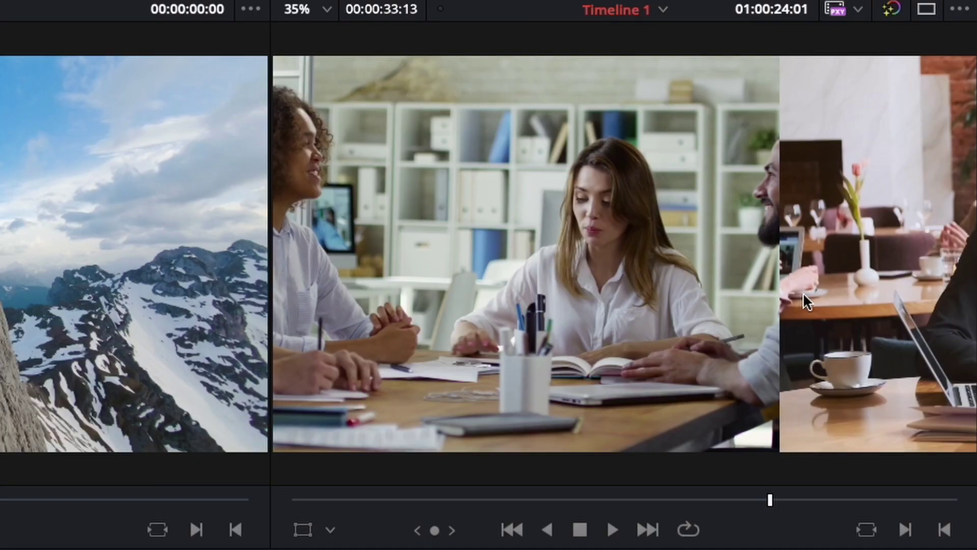
key(Left)
key(Left)
key(Left)
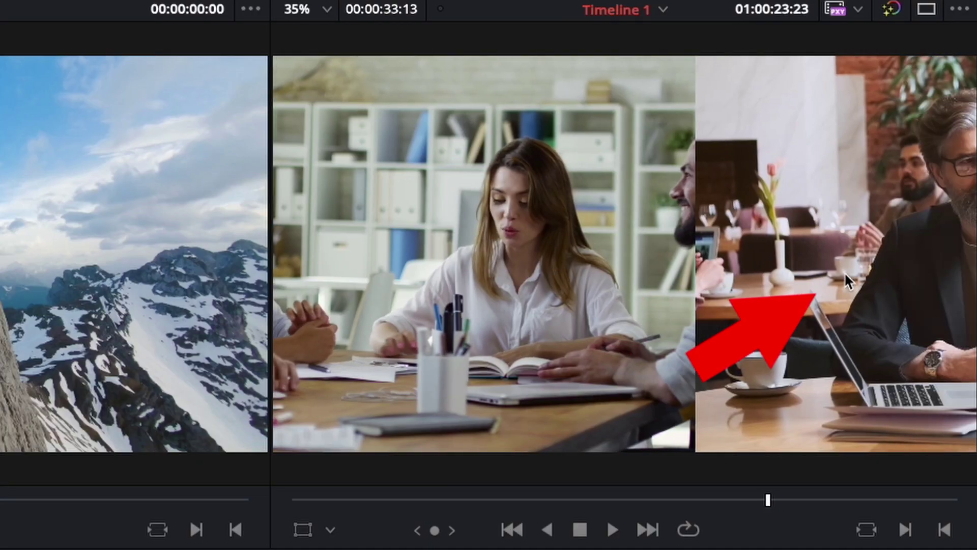
key(Right)
key(Right)
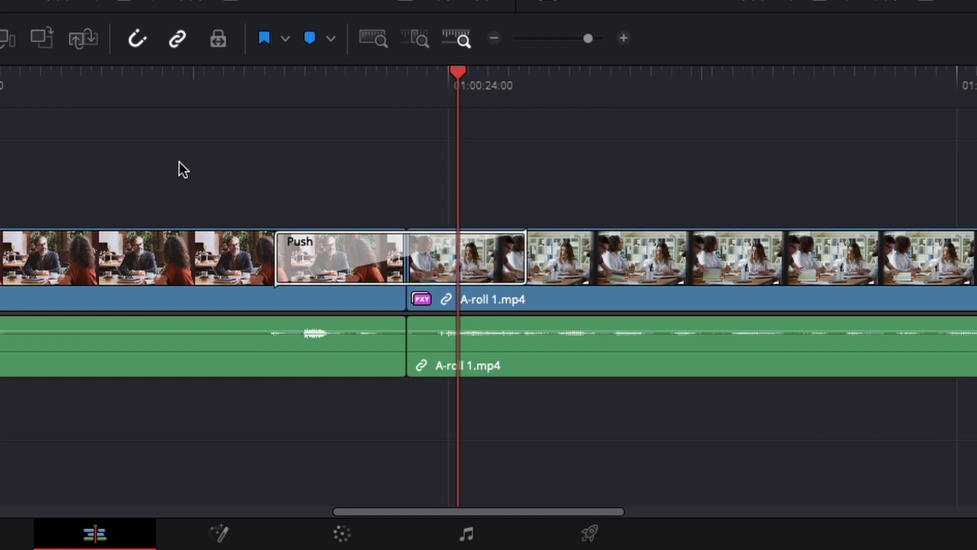
Retrim A-roll 2's end, close the gap before A-roll 1, and add a Crash Zoom transition there.
drag(187, 202, 207, 395)
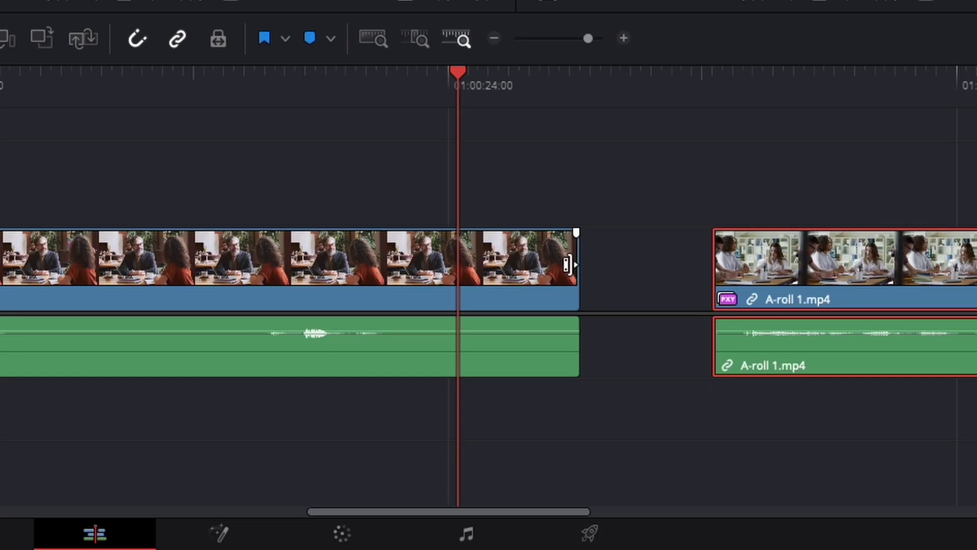
drag(568, 264, 655, 264)
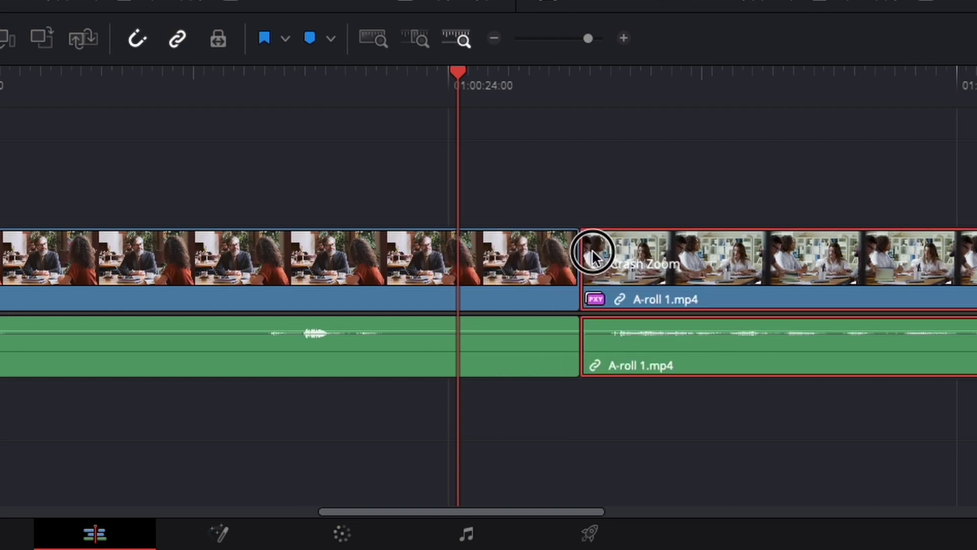
mouse_move(592, 246)
mouse_down()
mouse_move(610, 243)
mouse_move(574, 246)
mouse_up()
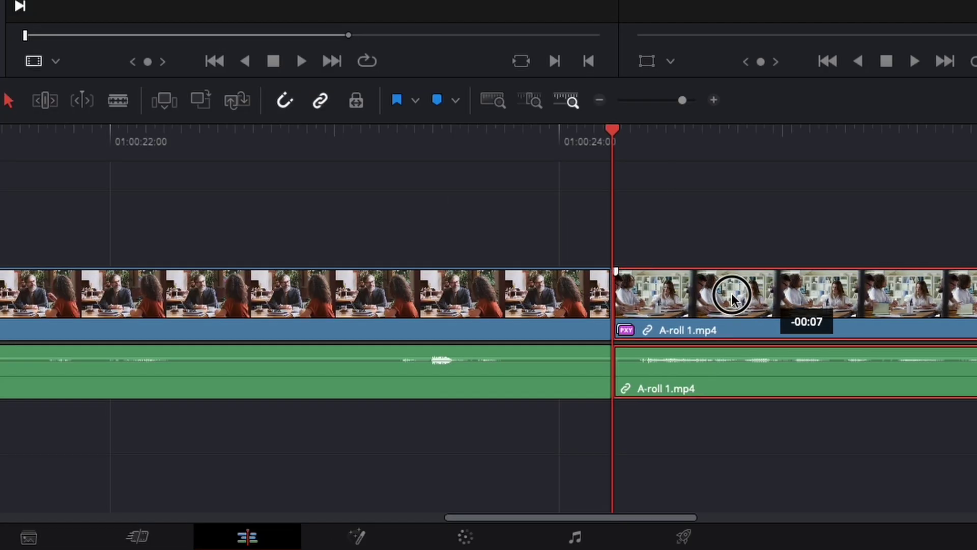
drag(732, 295, 662, 293)
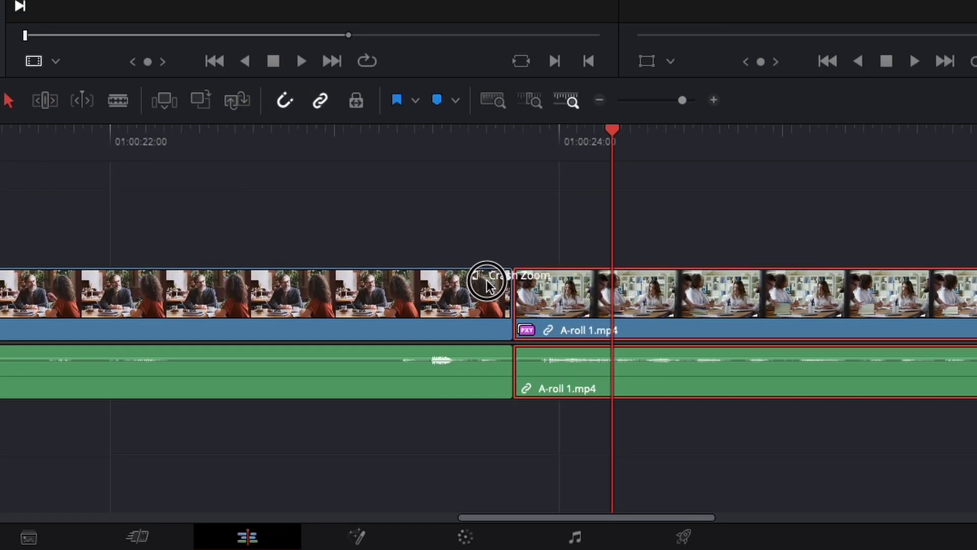
drag(490, 291, 522, 302)
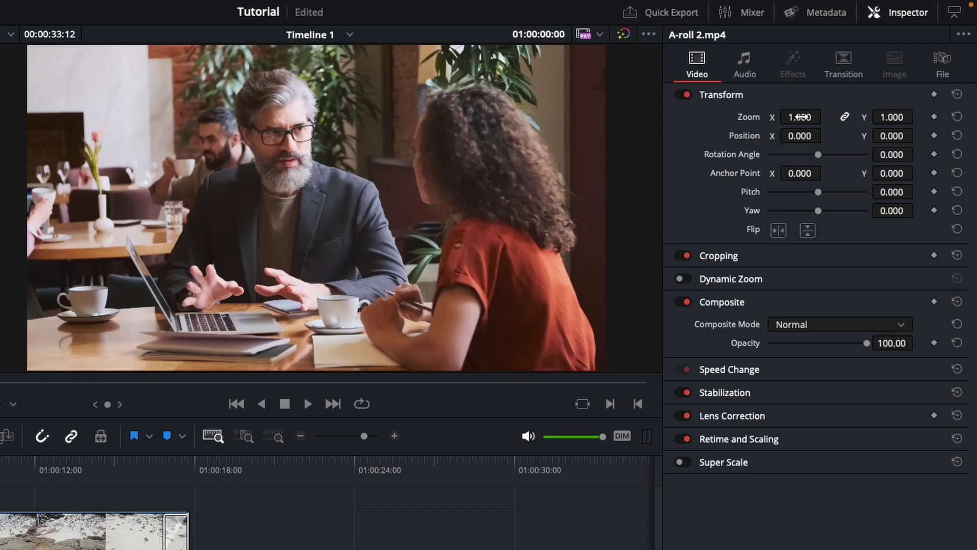
Test the Inspector's Zoom and Position controls on the A-roll 2 picture.
drag(684, 196, 604, 231)
drag(800, 117, 787, 174)
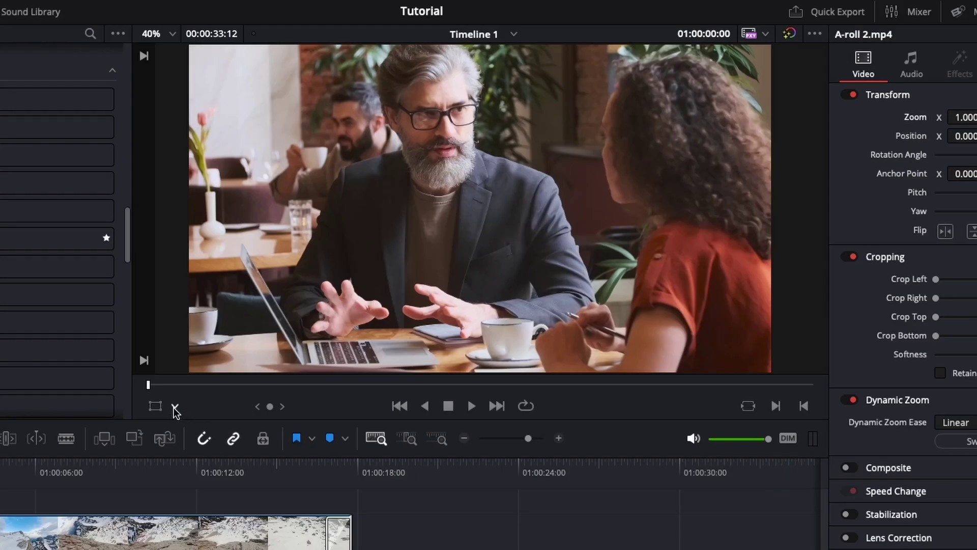
Turn on Dynamic Zoom for A-roll 2 and size its start and end framing boxes.
click(175, 407)
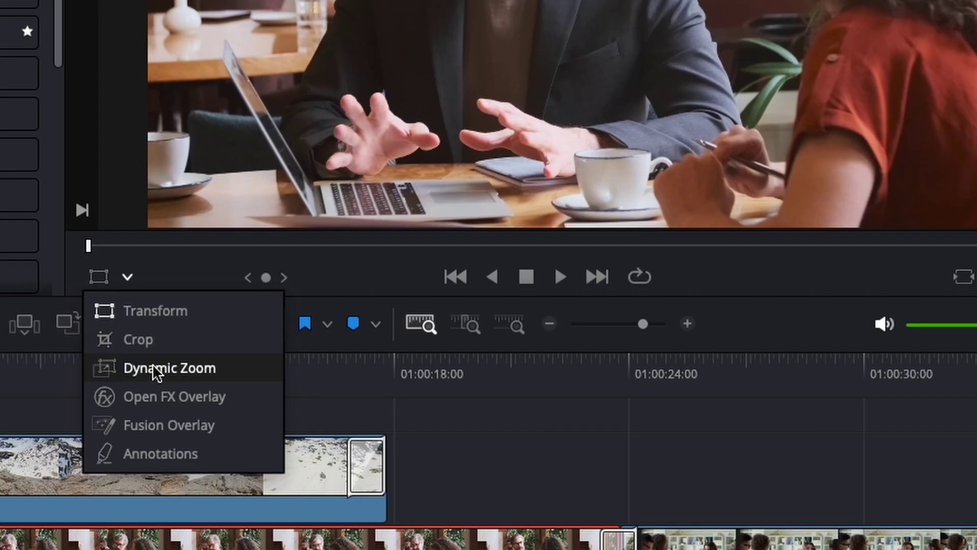
click(151, 364)
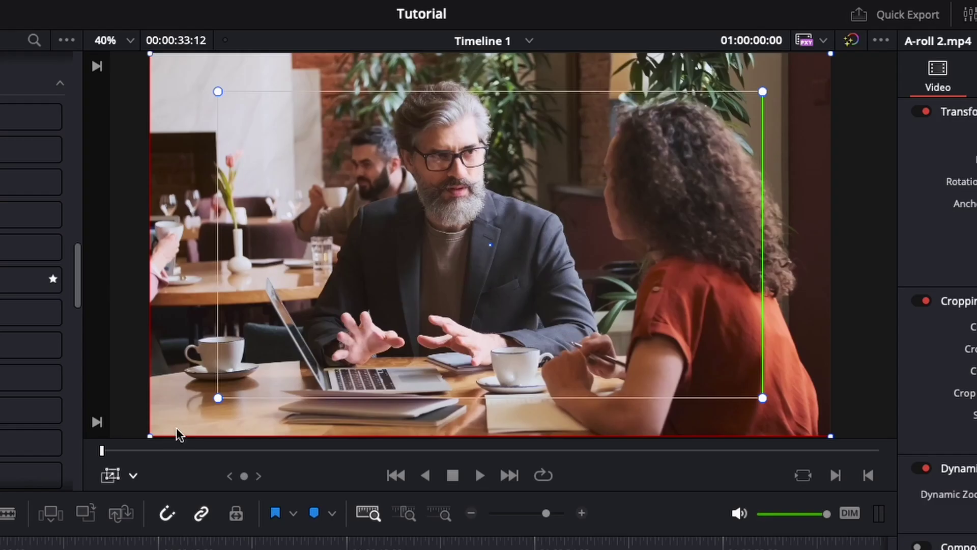
drag(151, 434, 174, 423)
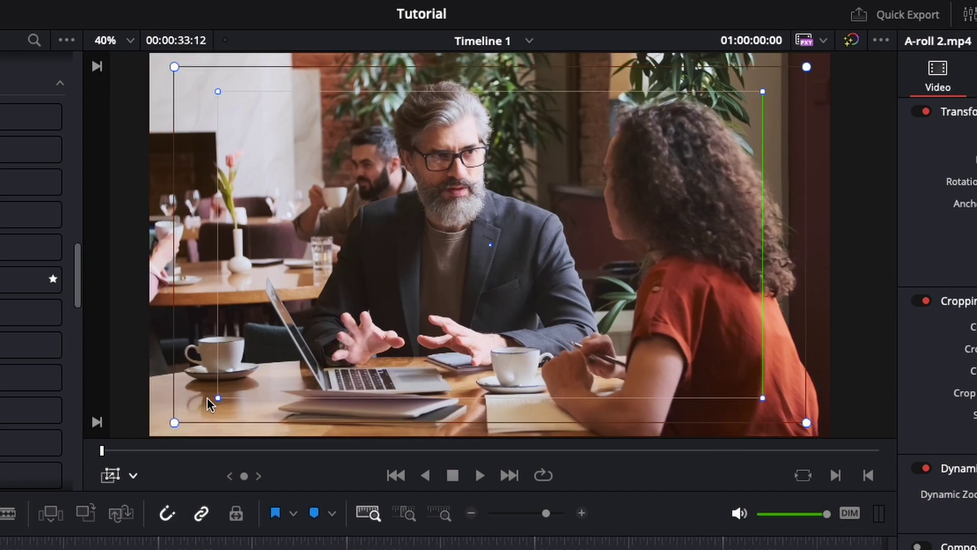
click(222, 399)
drag(222, 399, 247, 382)
mouse_move(175, 422)
mouse_down()
mouse_move(192, 414)
mouse_move(179, 420)
mouse_up()
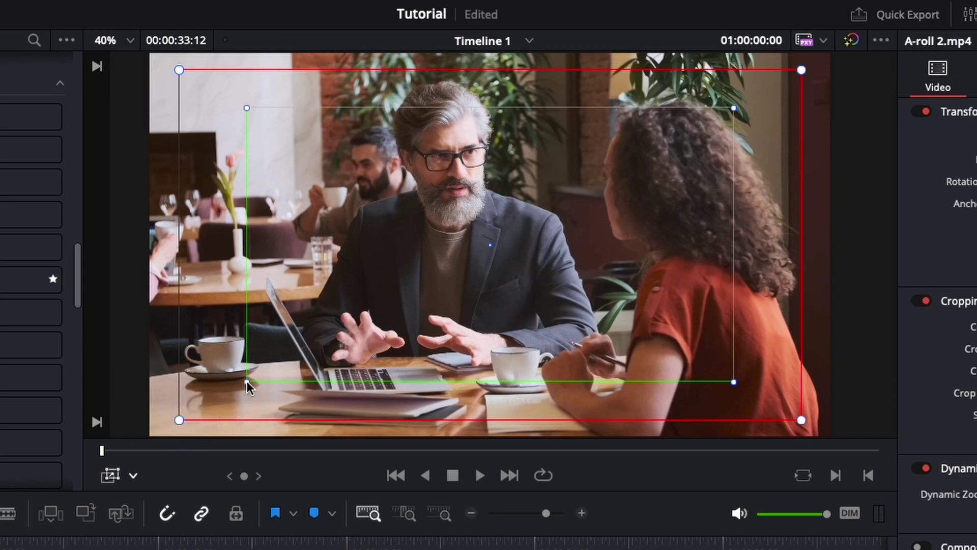
mouse_move(247, 381)
mouse_down()
mouse_move(260, 373)
mouse_move(246, 384)
mouse_up()
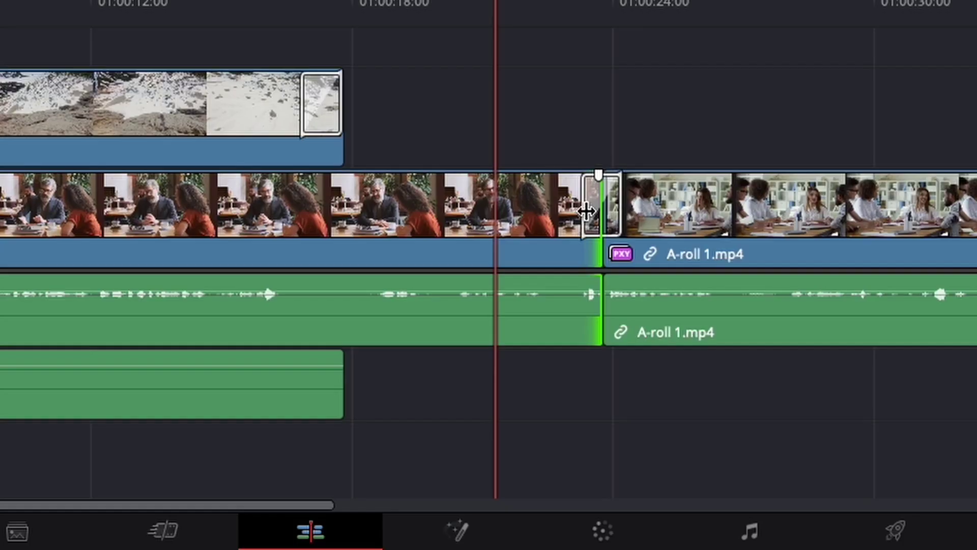
Scale the A-roll 2 clip's zoom to 0.860 so black borders show around it.
click(543, 403)
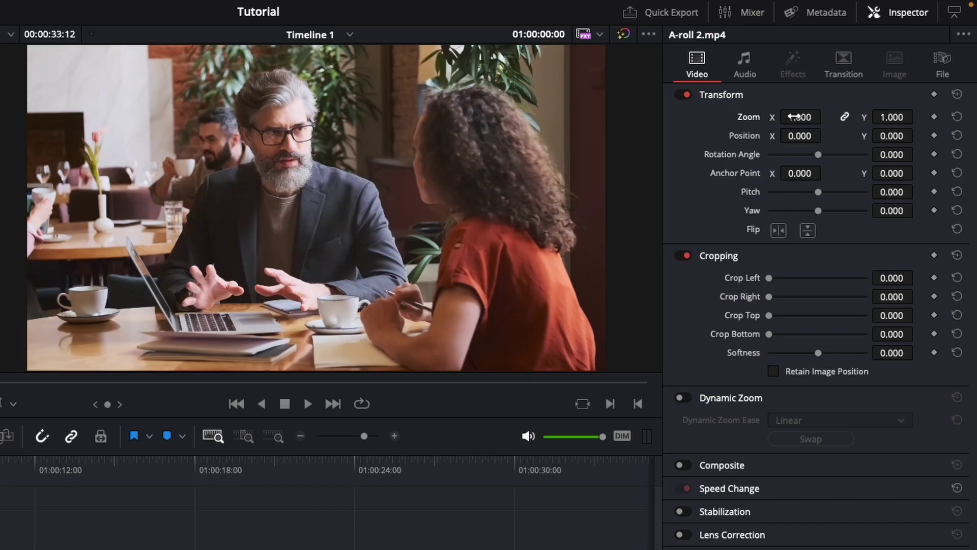
mouse_move(852, 81)
mouse_down()
mouse_move(914, 79)
mouse_move(855, 77)
mouse_up()
drag(797, 111, 795, 116)
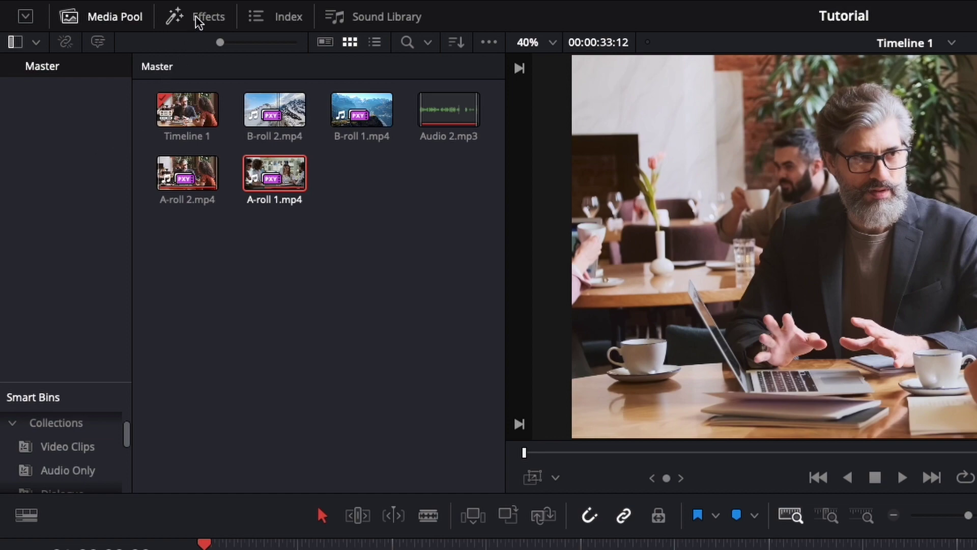
Place an adjustment clip on Video 2 above the A-roll and set its Zoom to 1.580.
click(196, 17)
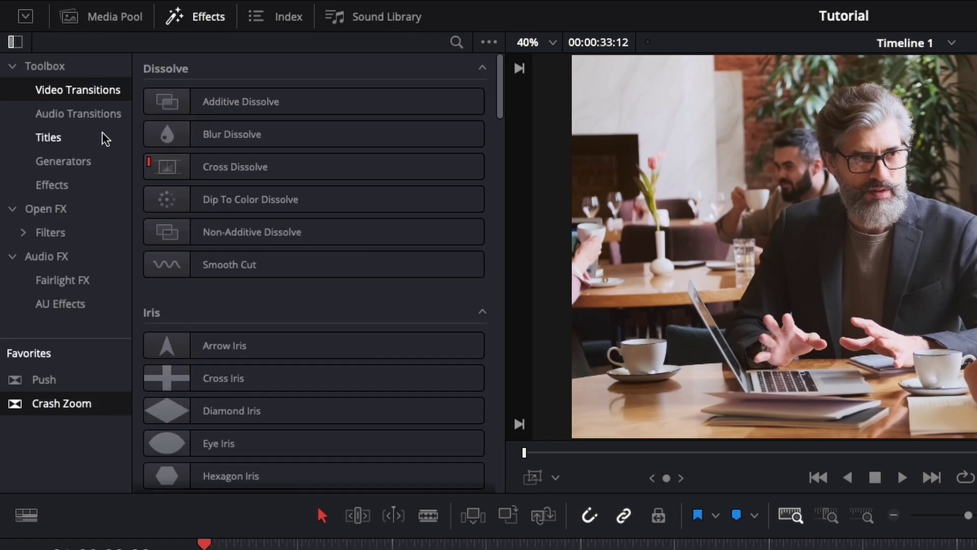
click(75, 184)
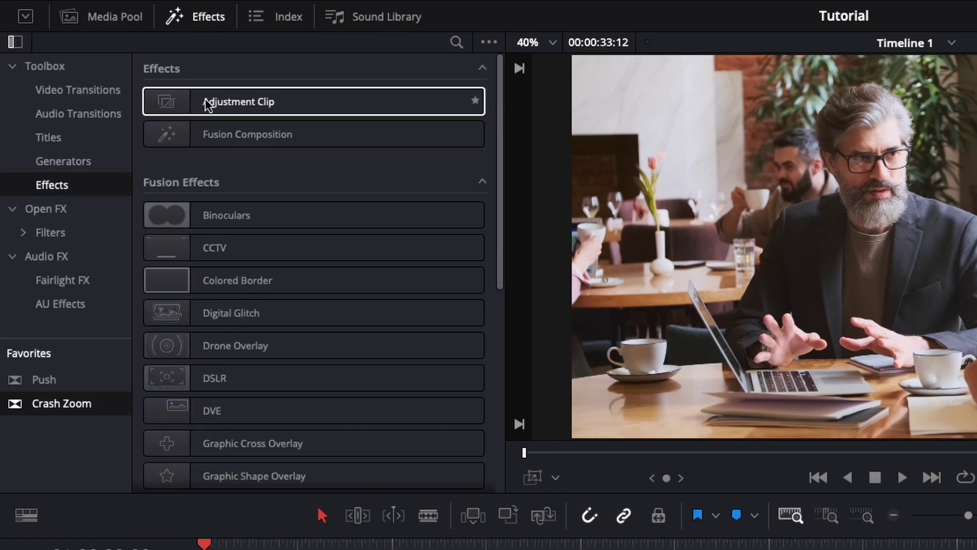
drag(206, 104, 668, 549)
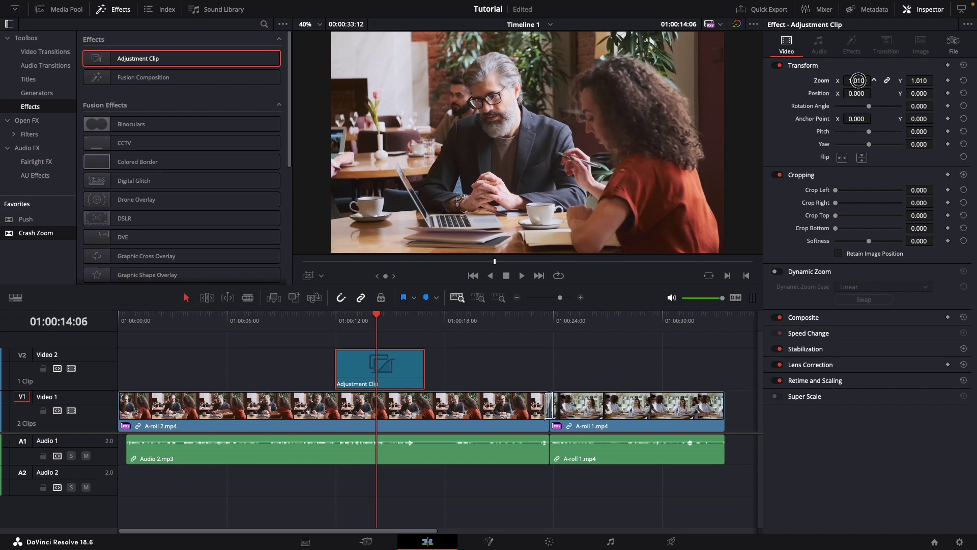
drag(859, 81, 449, 284)
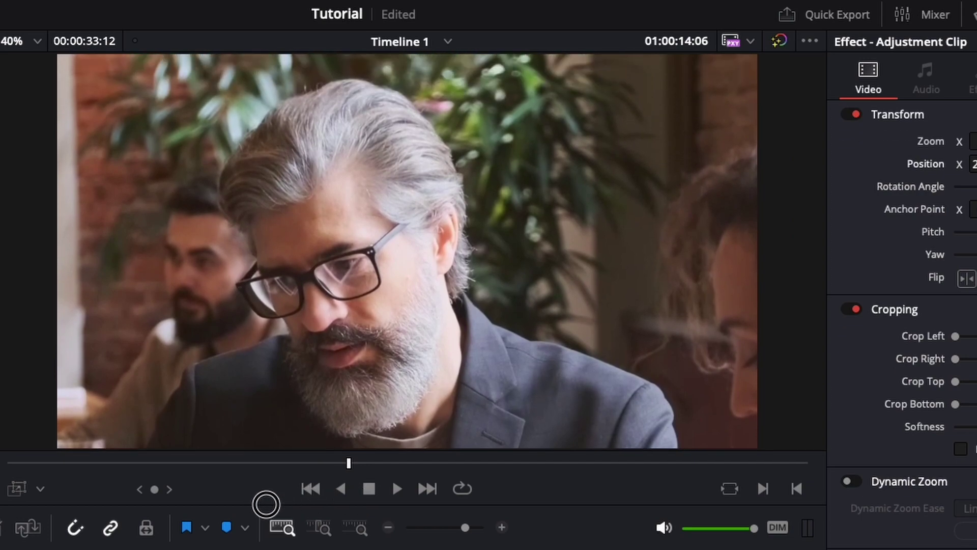
Rename the adjustment clip to Head and save a copy into the Media Pool.
click(923, 109)
click(724, 226)
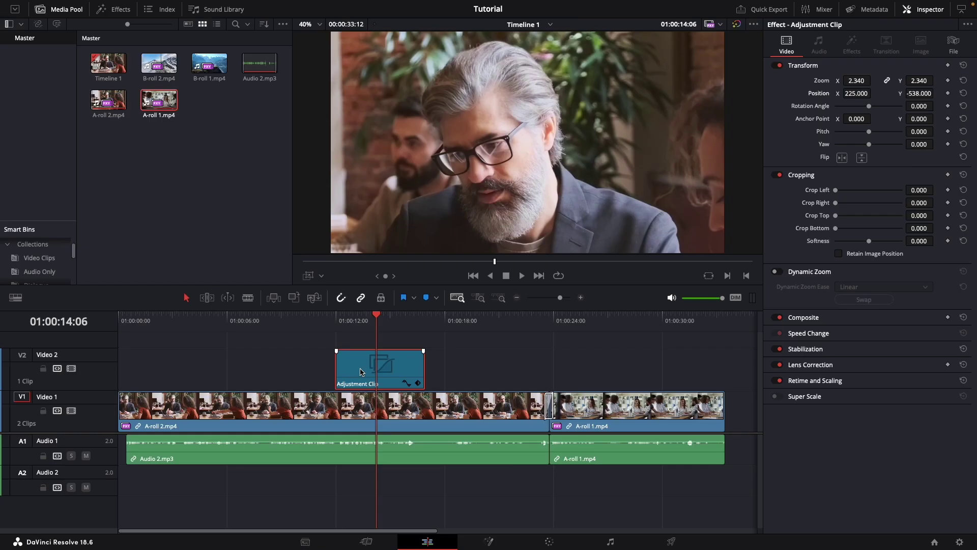
drag(360, 371, 206, 183)
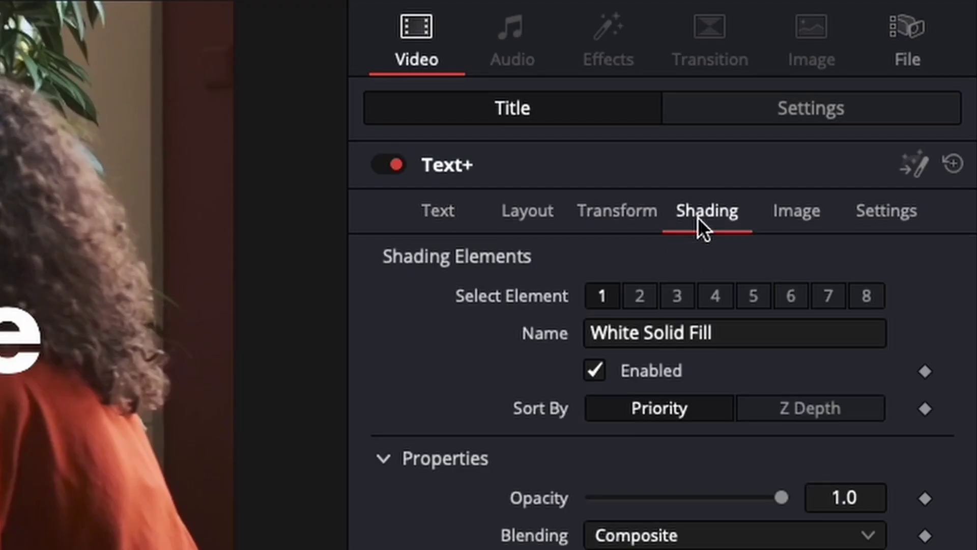
click(728, 187)
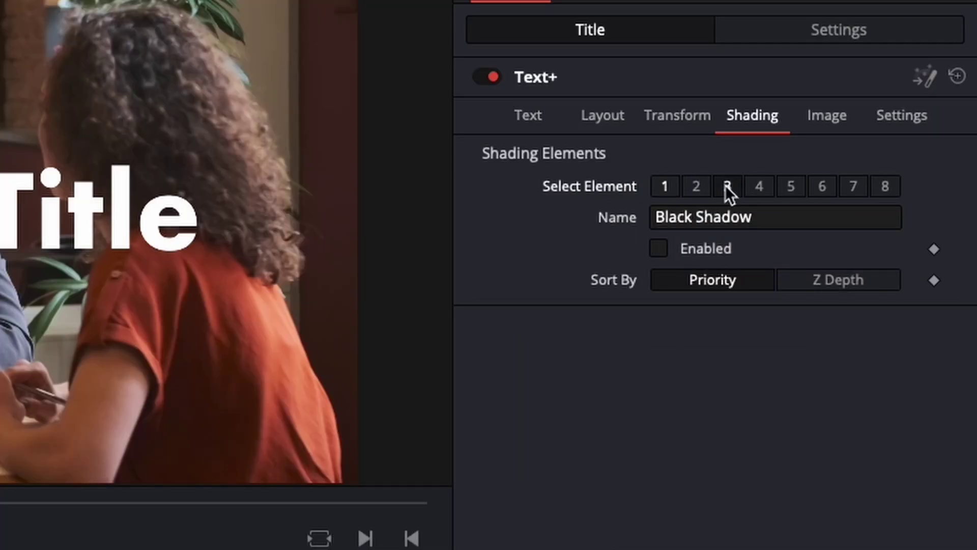
Enable the title's Black Shadow and lower its opacity to about 0.559.
click(660, 254)
drag(815, 354, 794, 354)
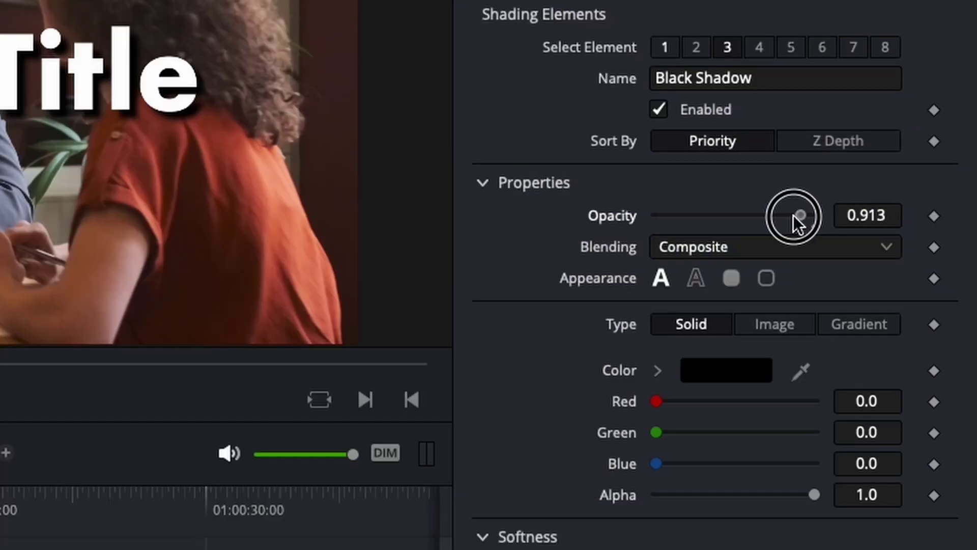
drag(795, 217, 743, 219)
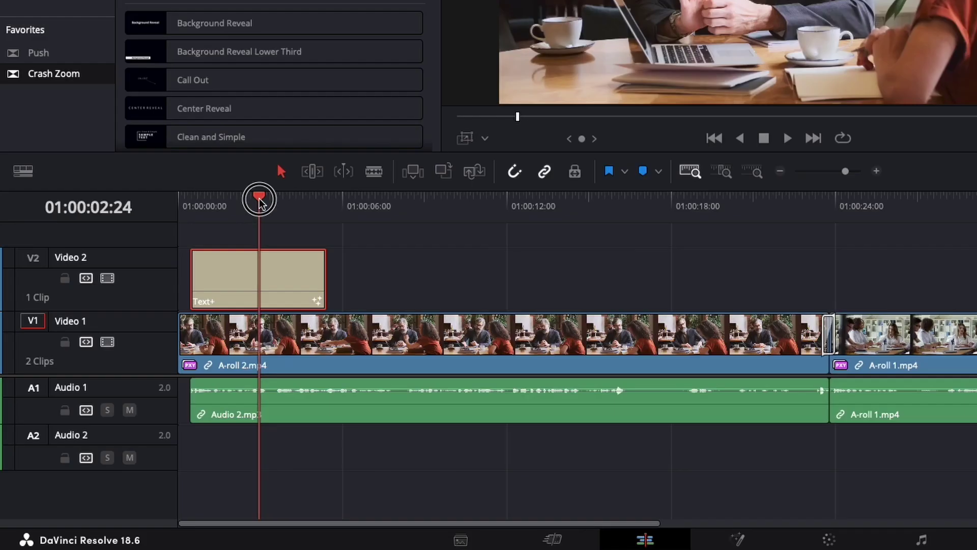
drag(258, 201, 195, 205)
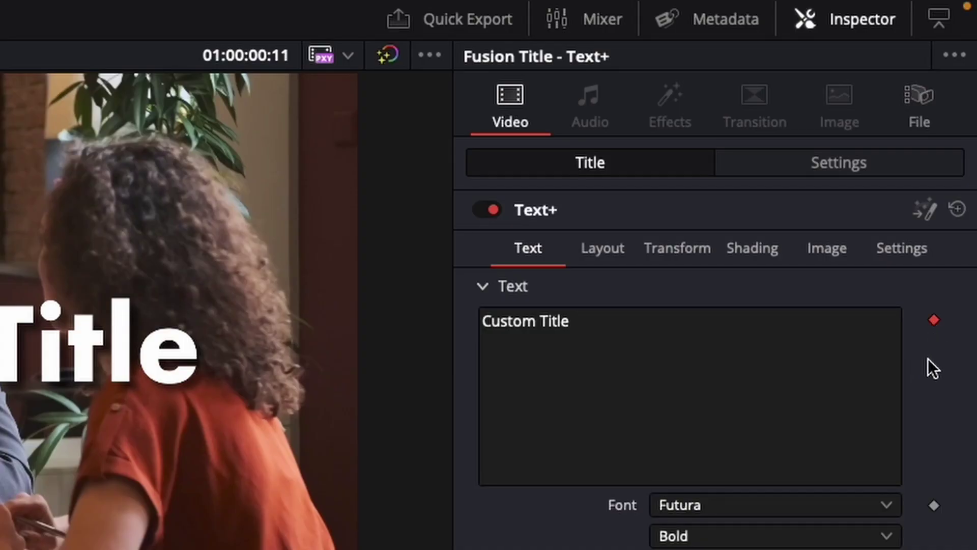
Replace the Custom Title placeholder with OUR PROPOSAL, then move to a later frame.
click(710, 367)
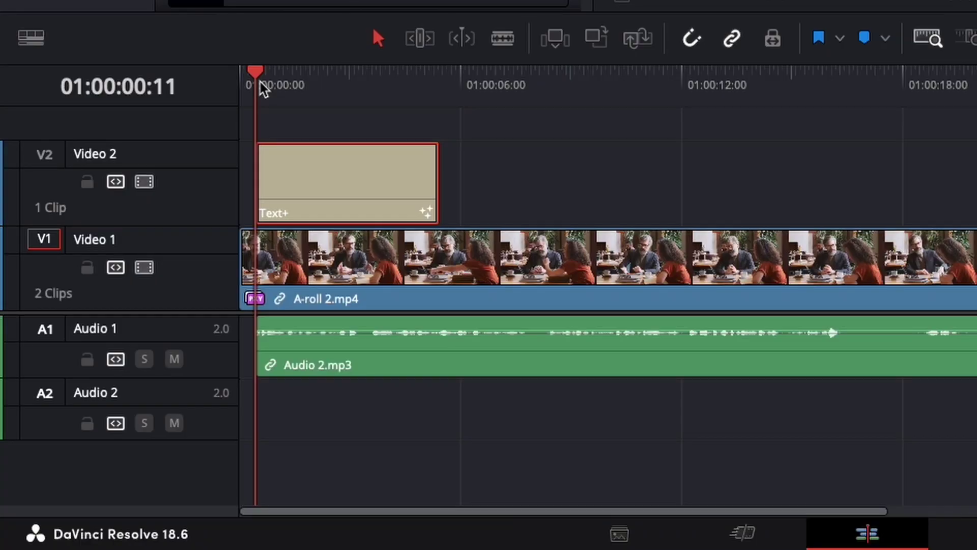
drag(261, 81, 268, 83)
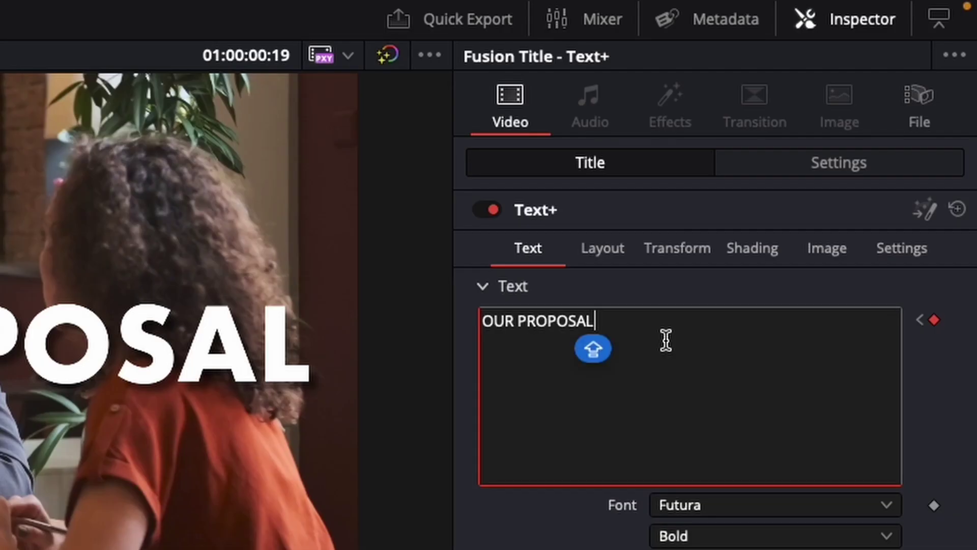